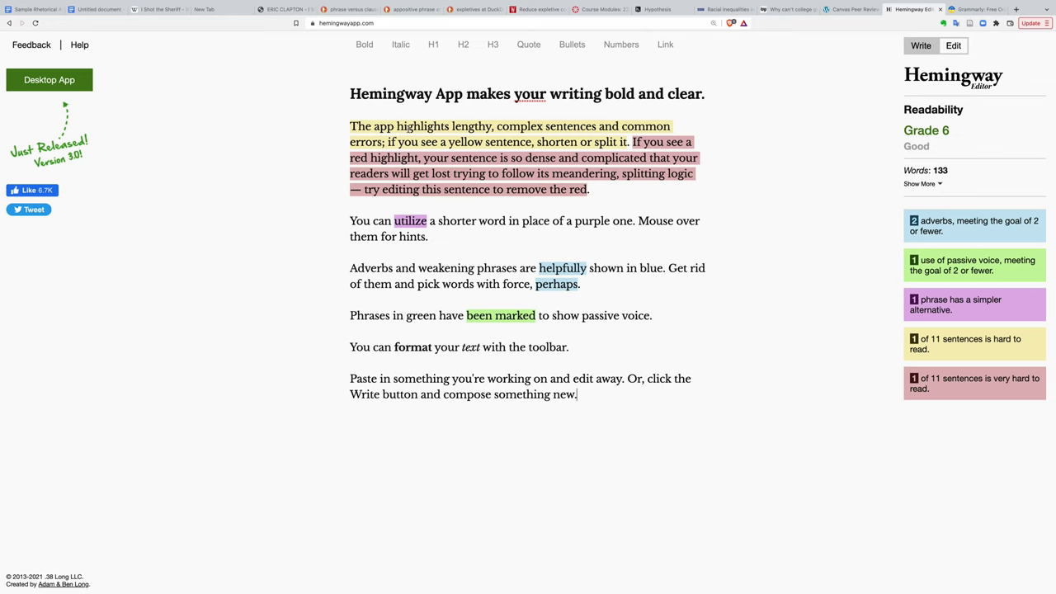
Select the Hemingway title and the page's web address, then return to the page.
{"action": "left_click_drag", "start_coordinate": [349, 93], "coordinate": [430, 94]}
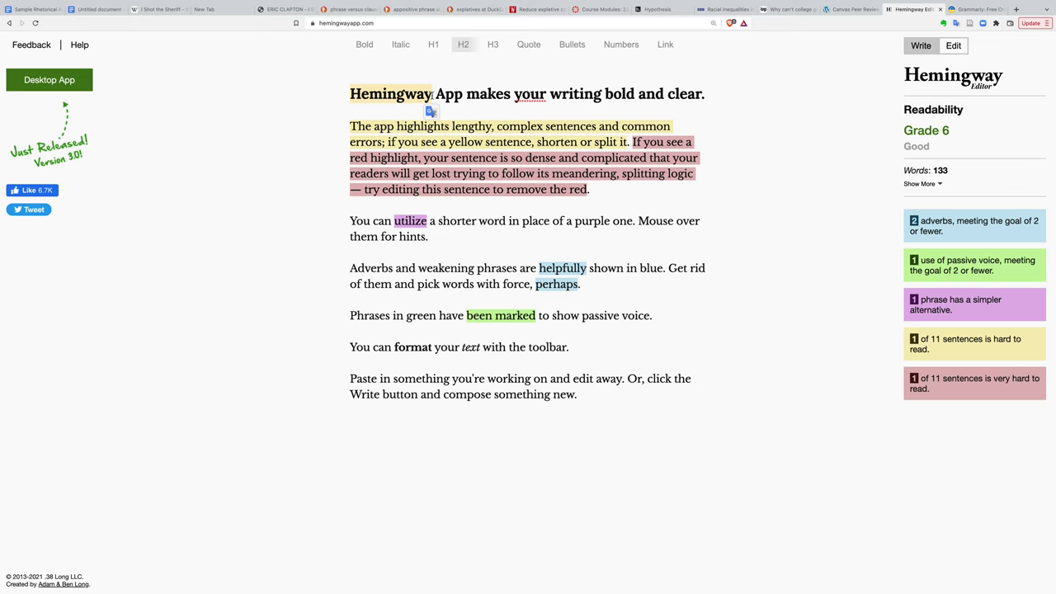
{"action": "left_click", "coordinate": [430, 94]}
{"action": "left_click", "coordinate": [386, 23]}
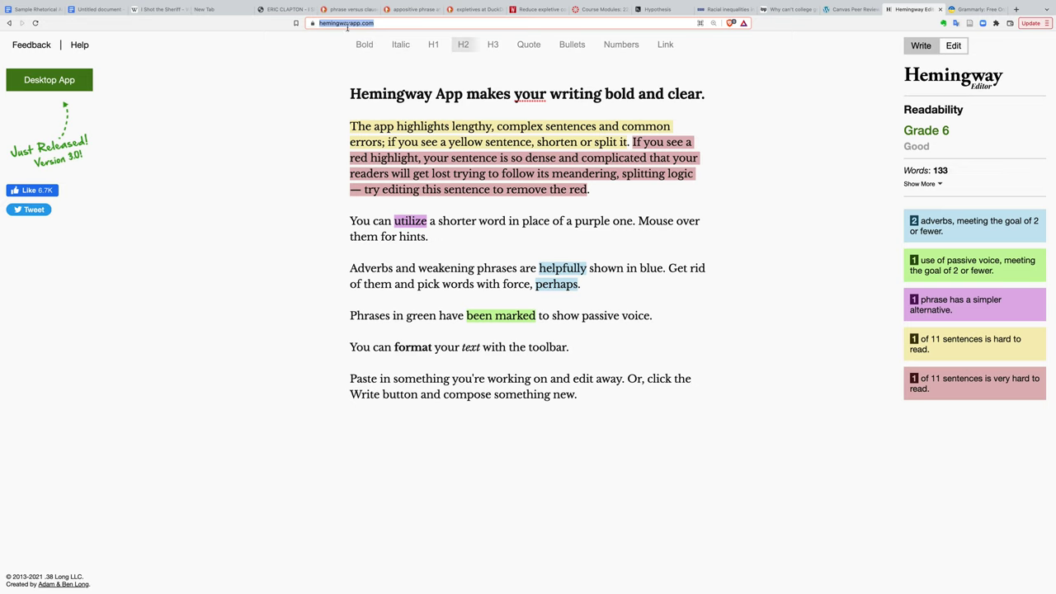
{"action": "left_click", "coordinate": [329, 147]}
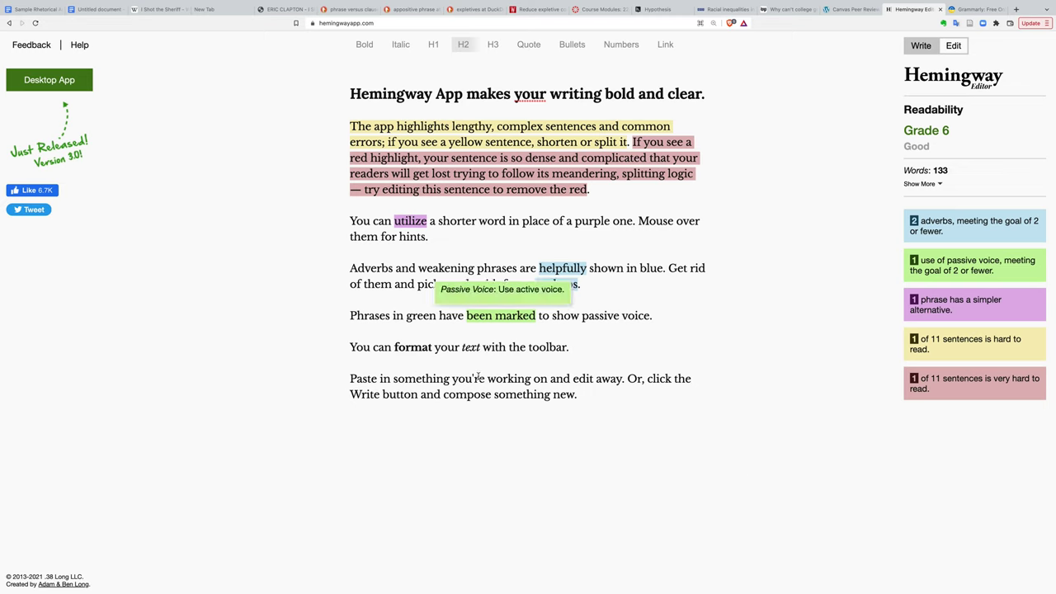
Switch to Write mode and replace all the sample text with the pasted rhetorical analysis essay.
{"action": "mouse_move", "coordinate": [498, 315]}
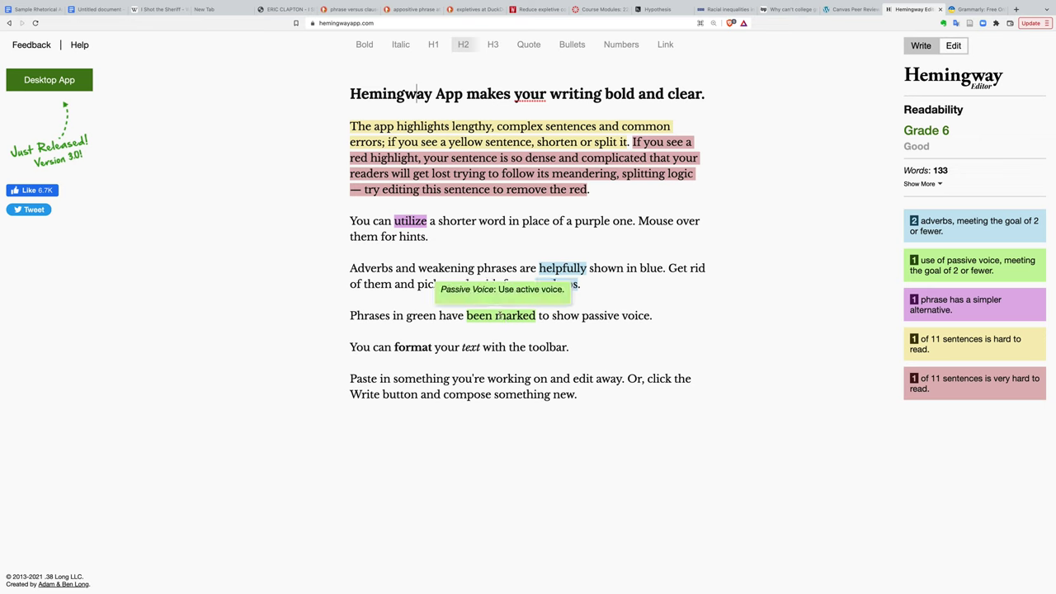
{"action": "left_click", "coordinate": [921, 47]}
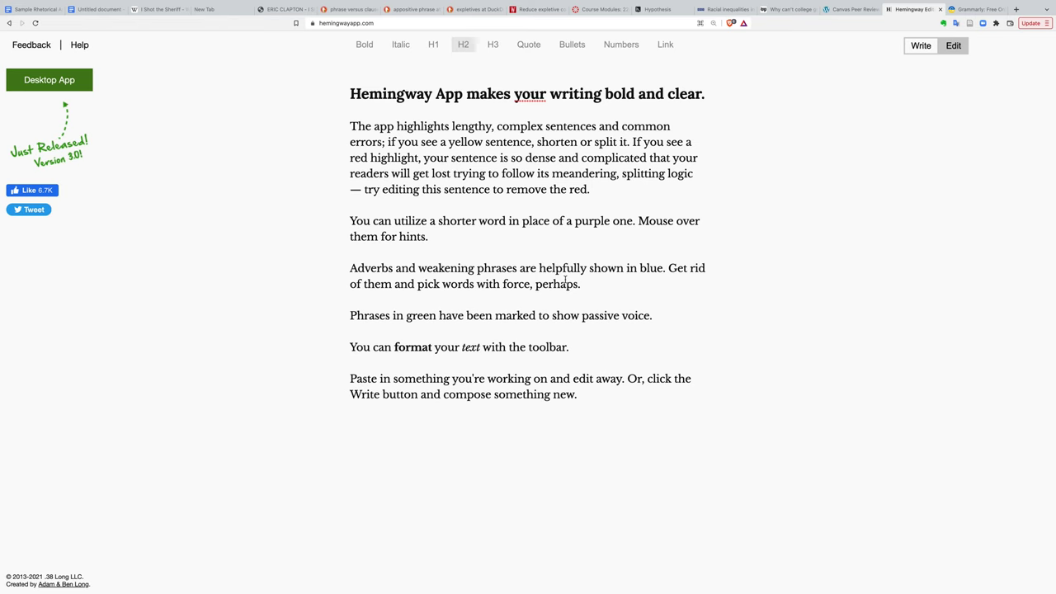
{"action": "left_click_drag", "start_coordinate": [350, 127], "coordinate": [650, 437]}
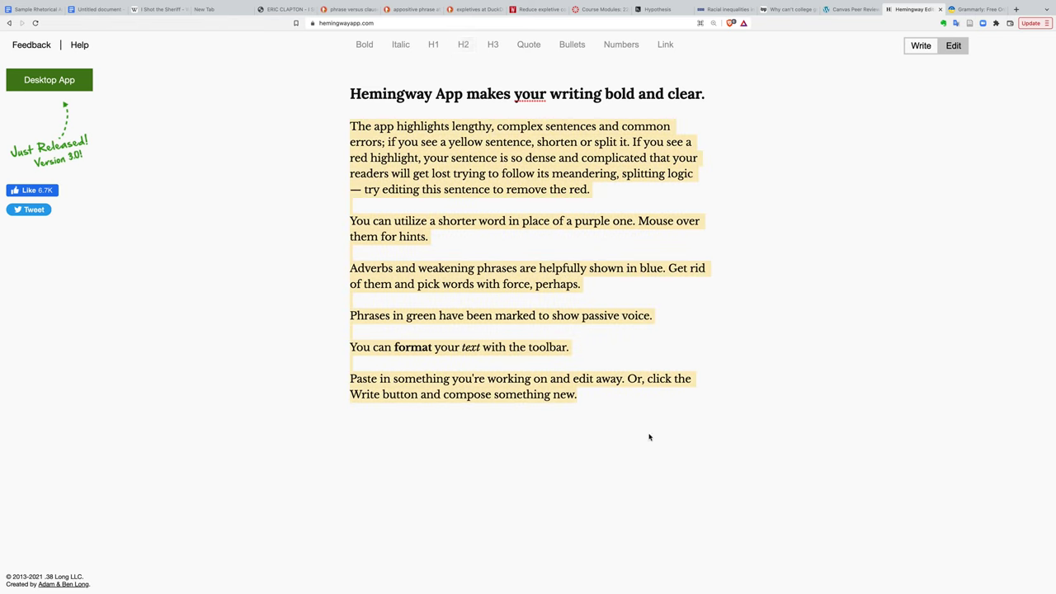
{"action": "key", "text": "super+a"}
{"action": "key", "text": "BackSpace"}
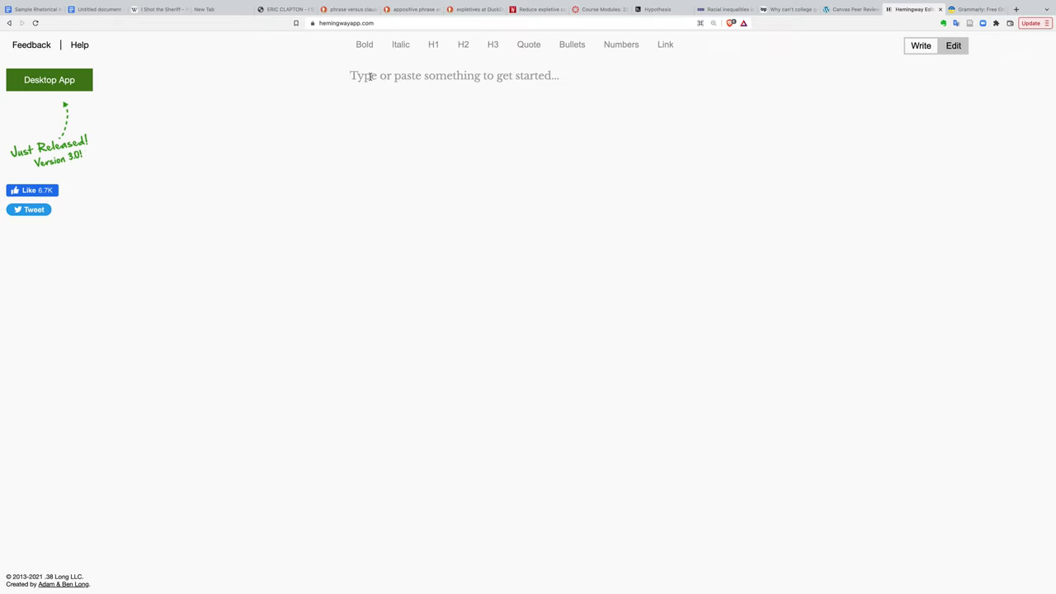
{"action": "key", "text": "super+v"}
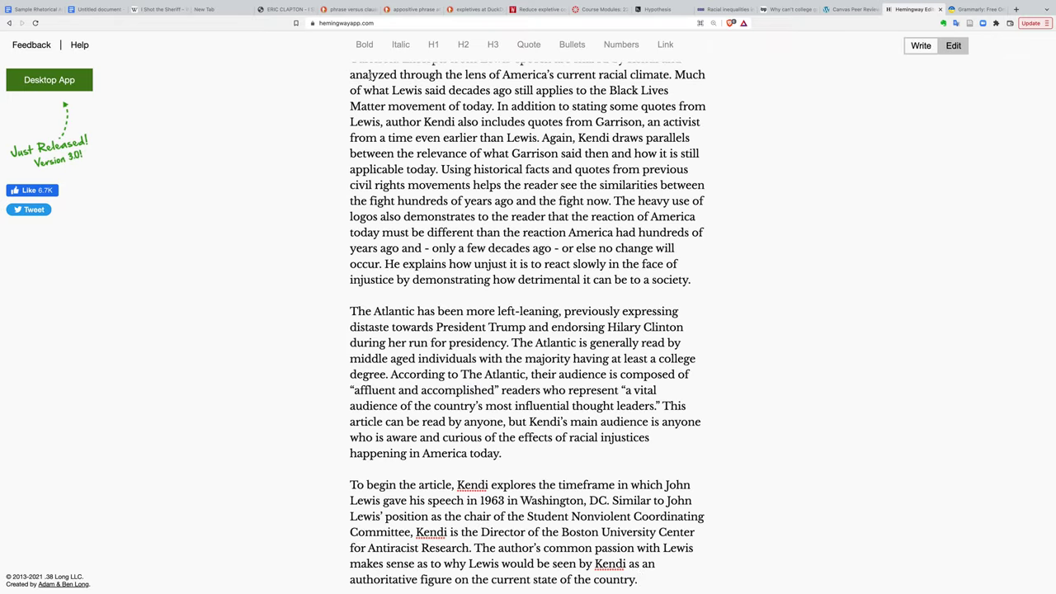
Show the essay's readability highlights in Edit mode, rated Grade 14.
{"action": "scroll", "coordinate": [415, 118], "scroll_direction": "up", "scroll_amount": 10}
{"action": "scroll", "coordinate": [415, 118], "scroll_direction": "down", "scroll_amount": 1}
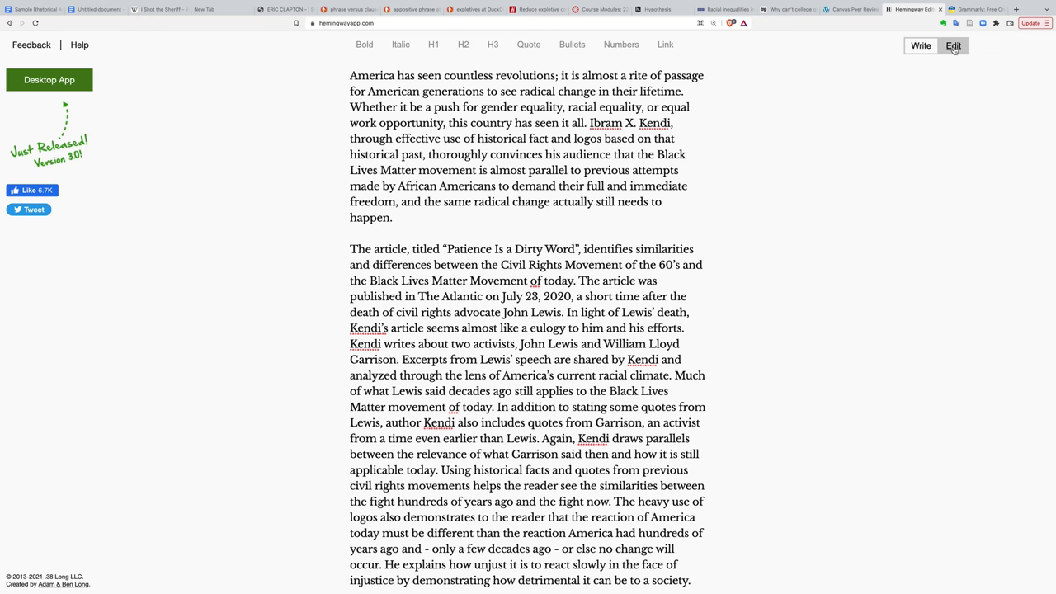
{"action": "left_click", "coordinate": [953, 46]}
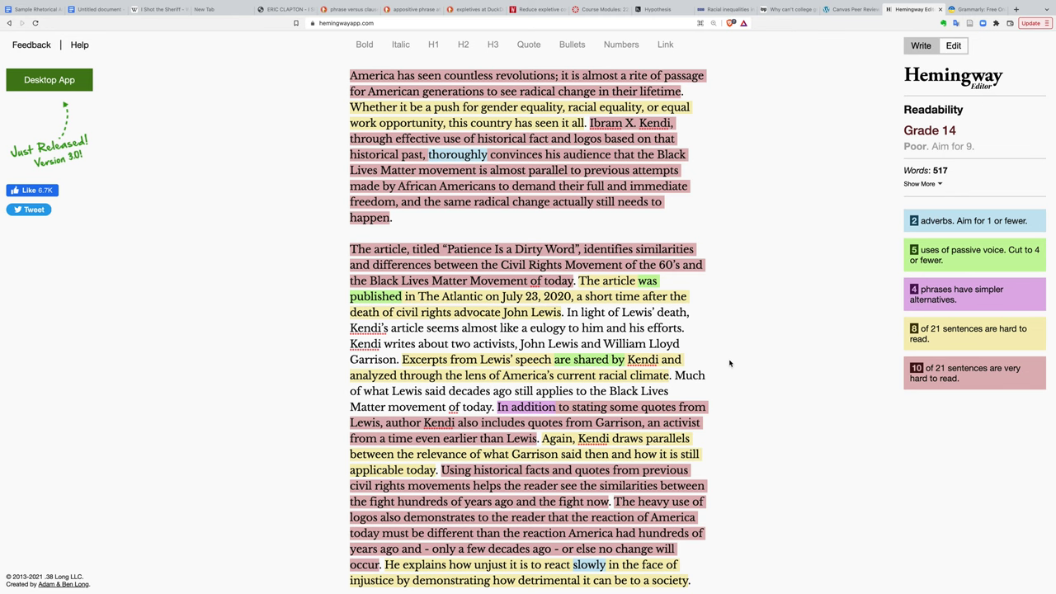
{"action": "scroll", "coordinate": [729, 364], "scroll_direction": "down", "scroll_amount": 3}
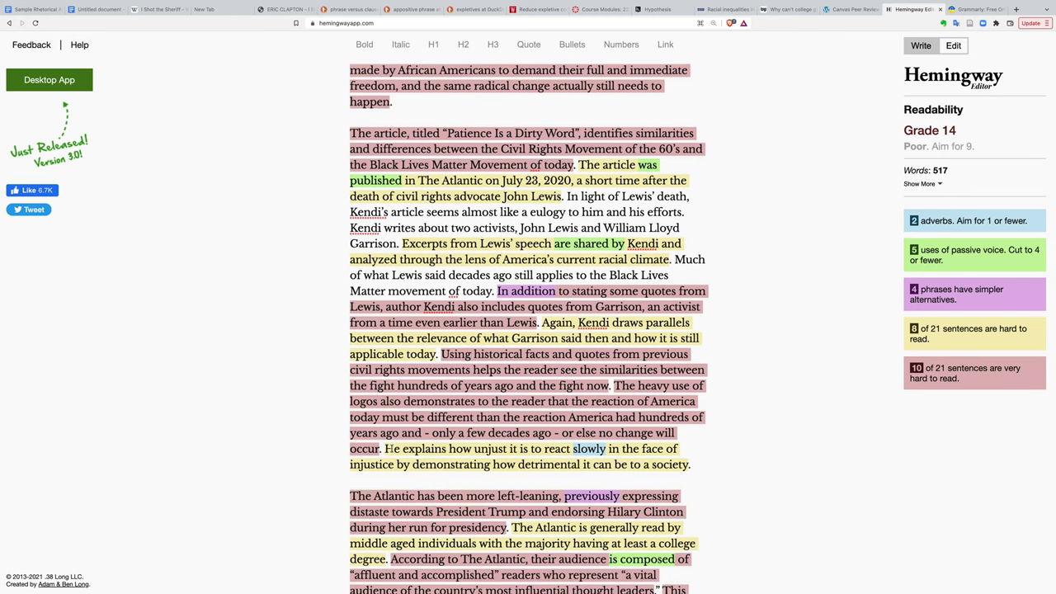
{"action": "mouse_move", "coordinate": [583, 450]}
{"action": "scroll", "coordinate": [742, 455], "scroll_direction": "up", "scroll_amount": 3}
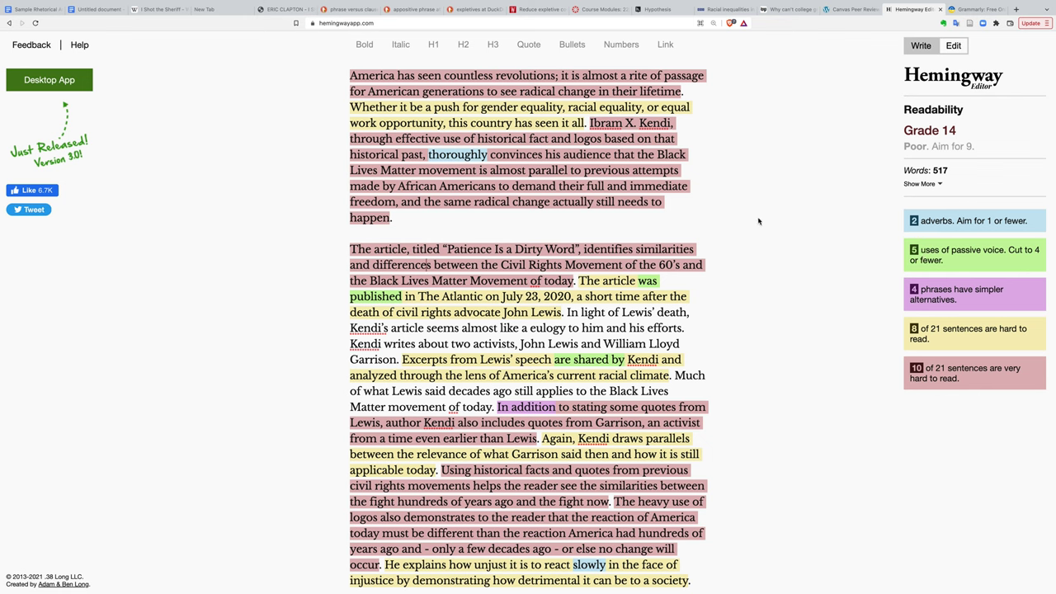
{"action": "mouse_move", "coordinate": [363, 297]}
{"action": "mouse_move", "coordinate": [396, 295]}
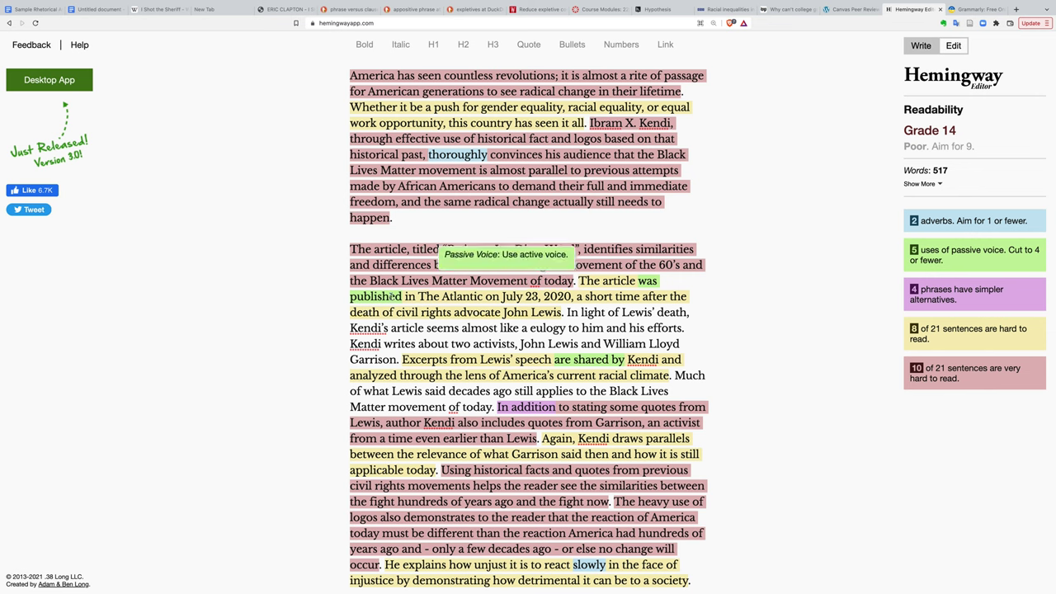
{"action": "left_click", "coordinate": [580, 281]}
{"action": "type", "text": "Kendi"}
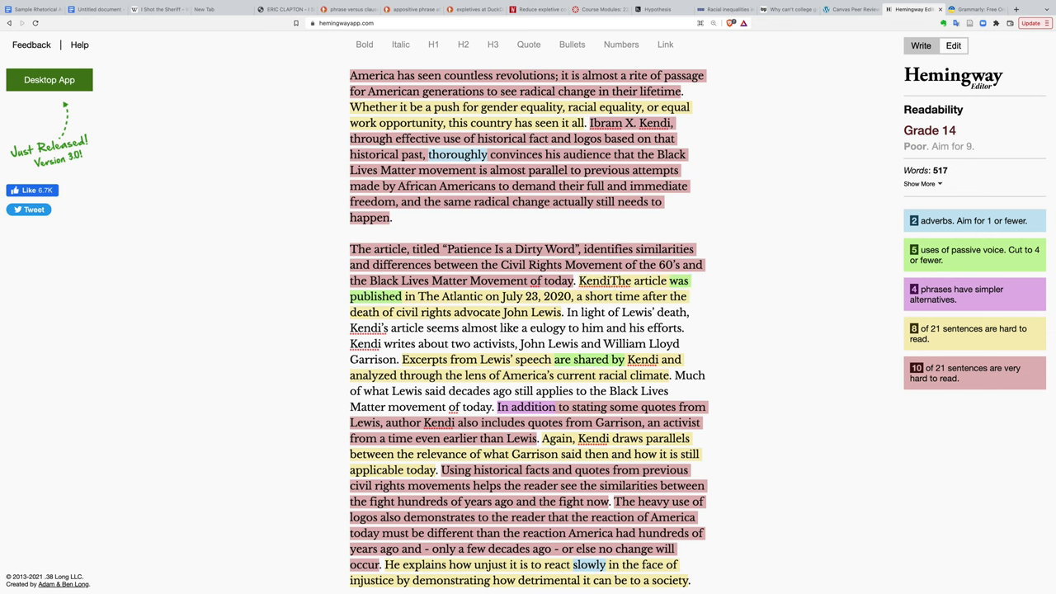
{"action": "type", "text": " published "}
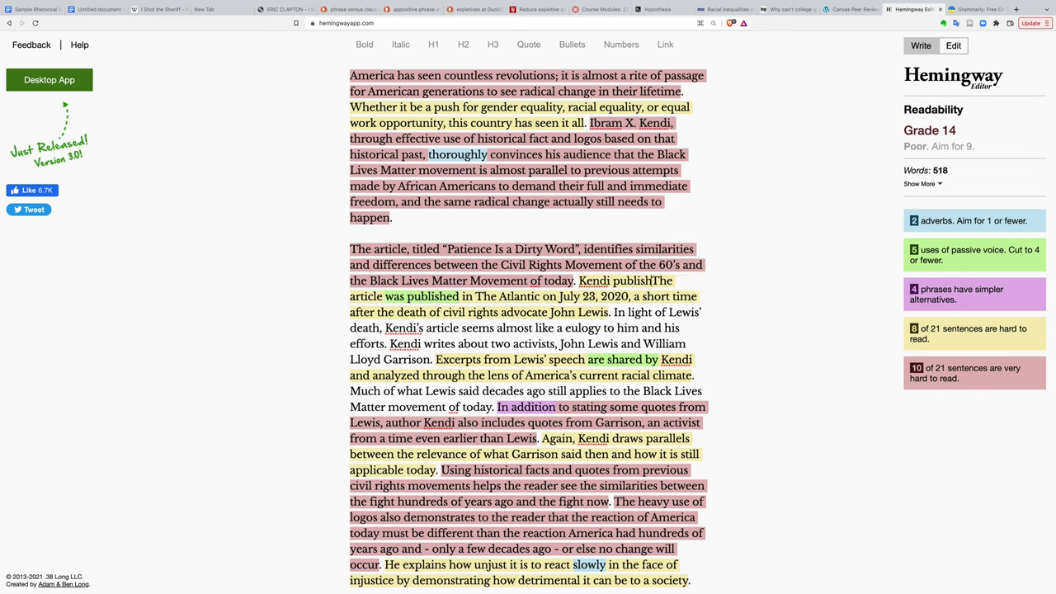
{"action": "type", "text": "t"}
Rewrite the first passive sentence as 'Kendi published the article', removing 'was published'.
{"action": "key", "text": "Delete"}
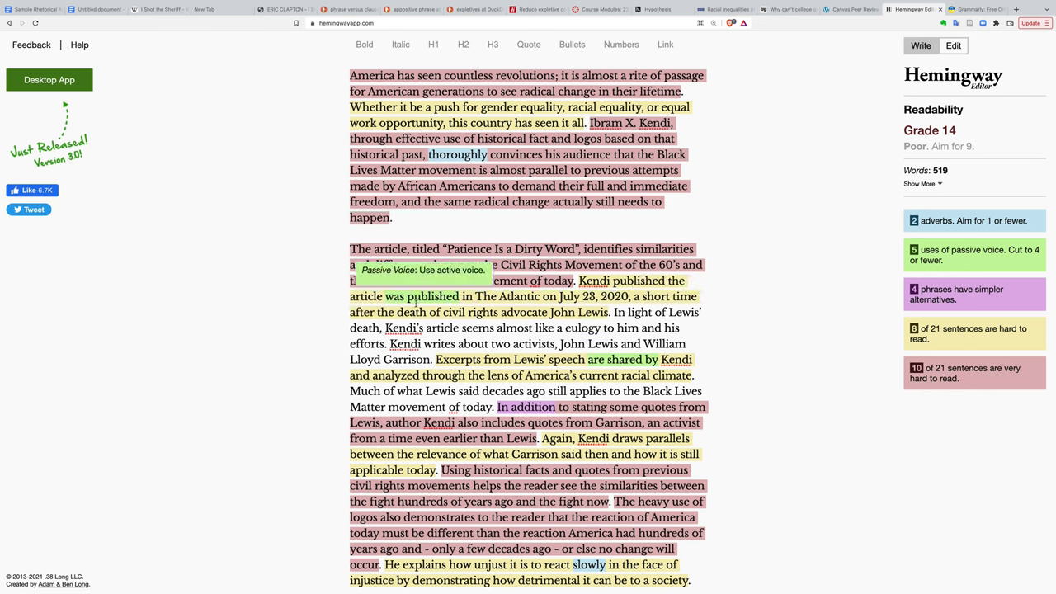
{"action": "left_click_drag", "start_coordinate": [385, 297], "coordinate": [461, 296]}
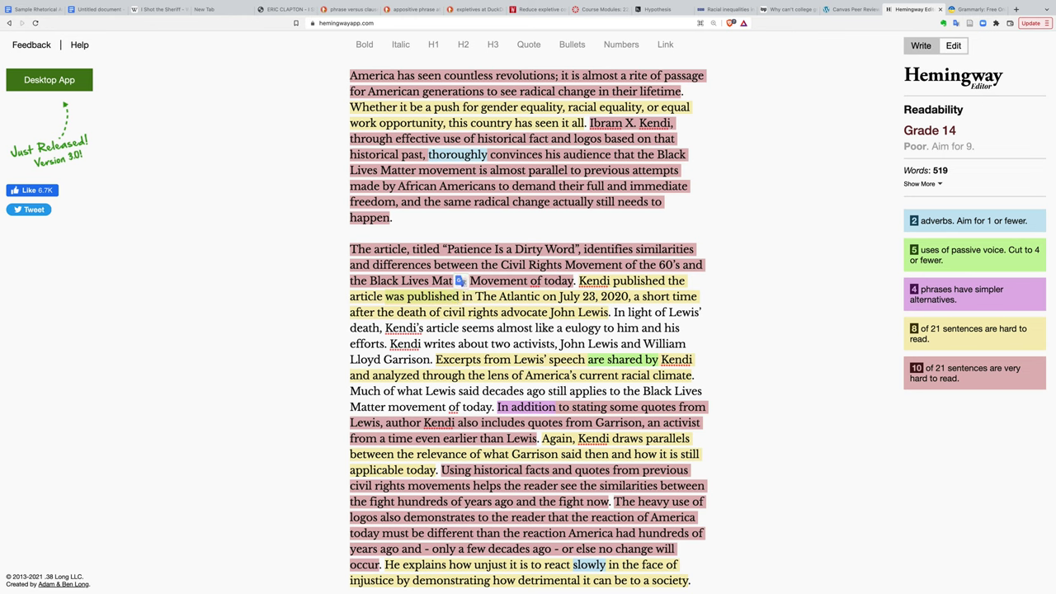
{"action": "key", "text": "BackSpace"}
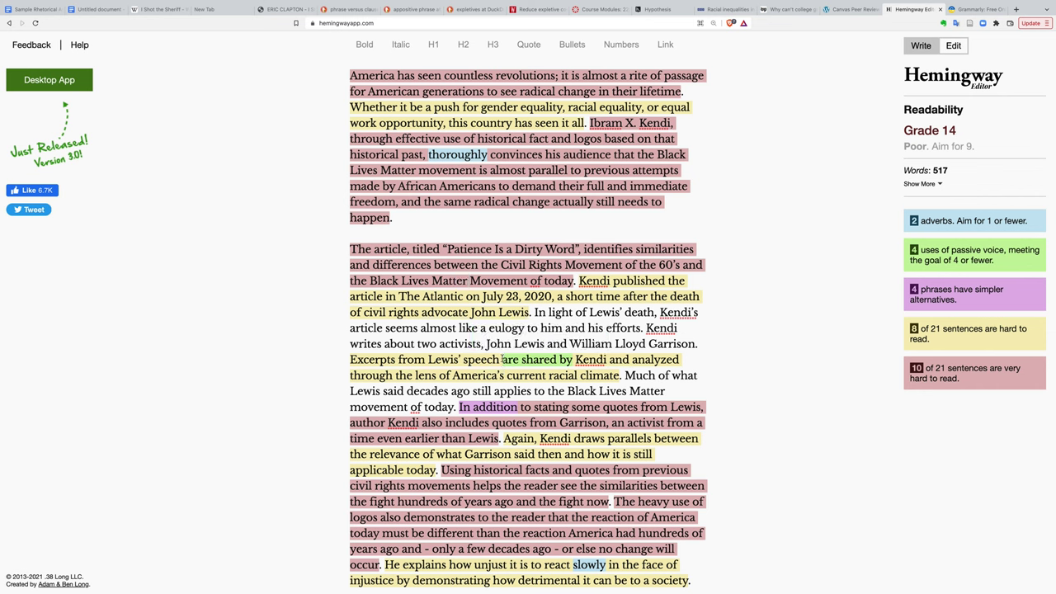
Rewrite the excerpts sentence as 'Kendi shares excerpts from Lewis' speech and analyzes them'.
{"action": "left_click", "coordinate": [572, 359]}
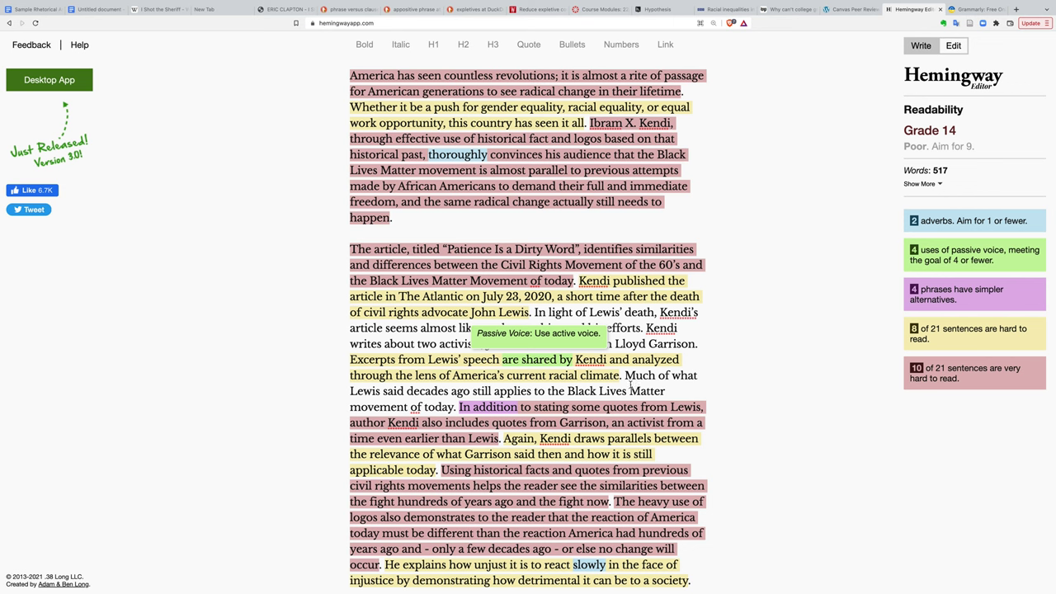
{"action": "left_click", "coordinate": [351, 361]}
{"action": "type", "text": "Kendi shar"}
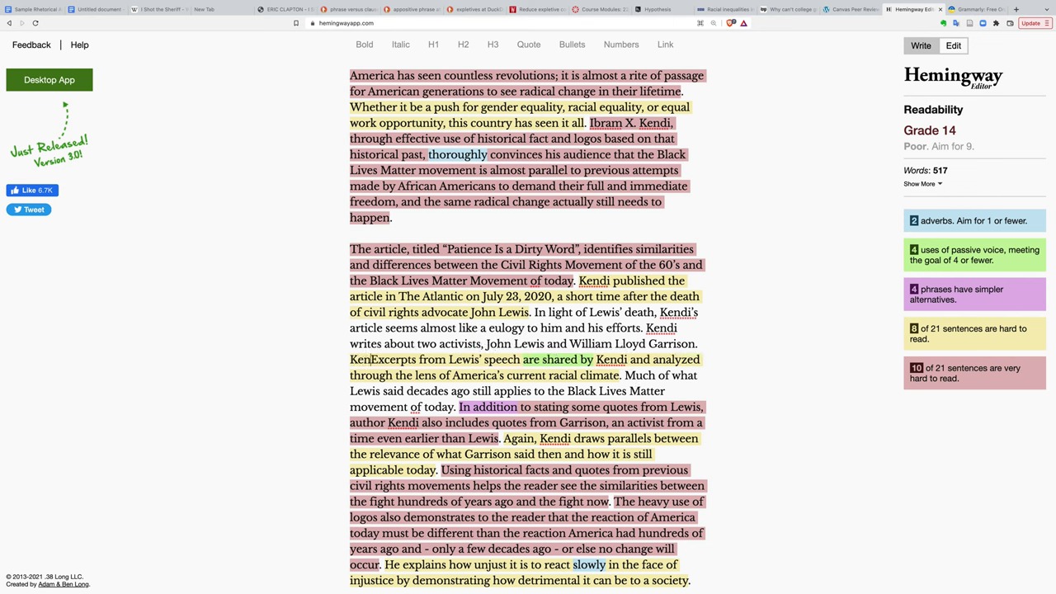
{"action": "type", "text": "es"}
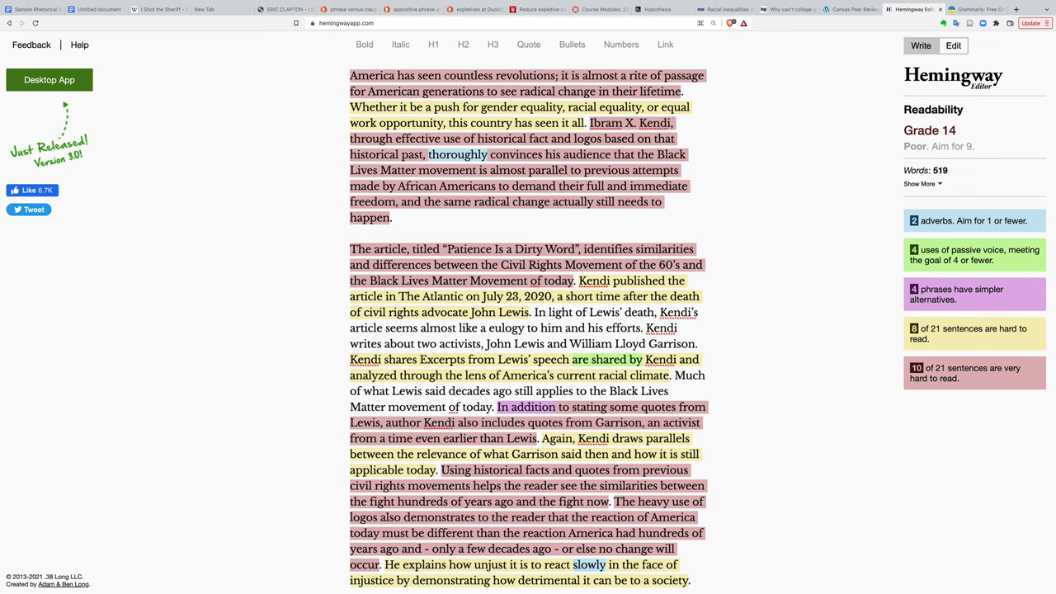
{"action": "key", "text": "Delete"}
{"action": "type", "text": "e"}
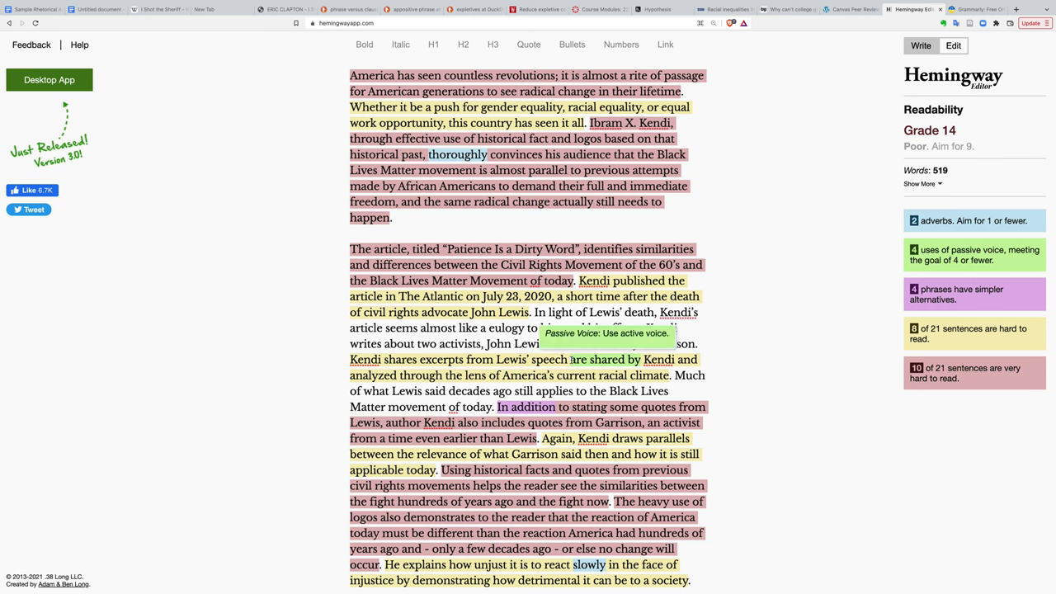
{"action": "left_click_drag", "start_coordinate": [570, 361], "coordinate": [698, 360]}
{"action": "key", "text": "BackSpace"}
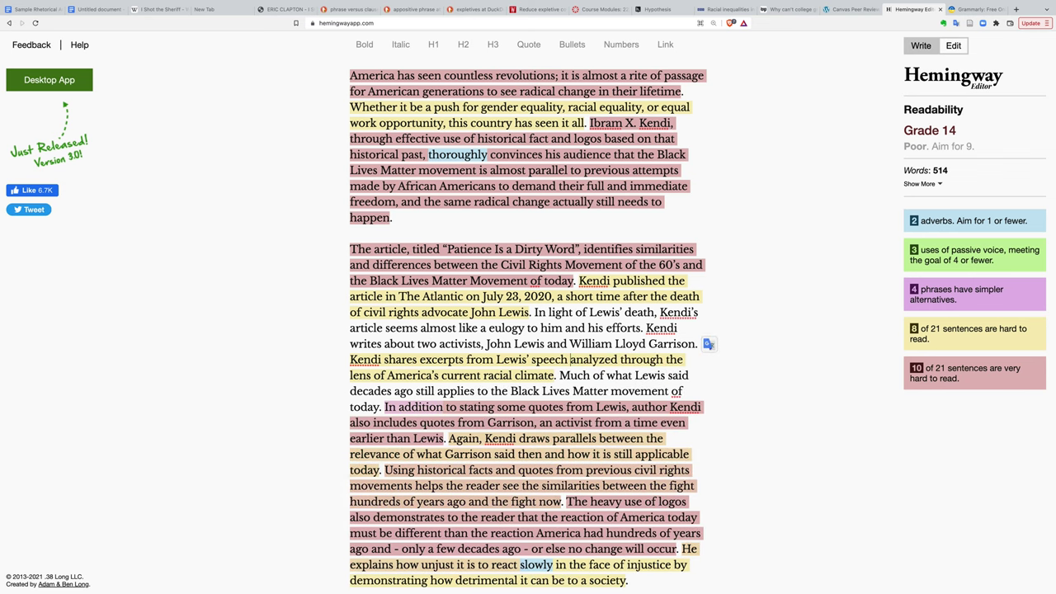
{"action": "type", "text": "and"}
{"action": "left_click", "coordinate": [645, 362]}
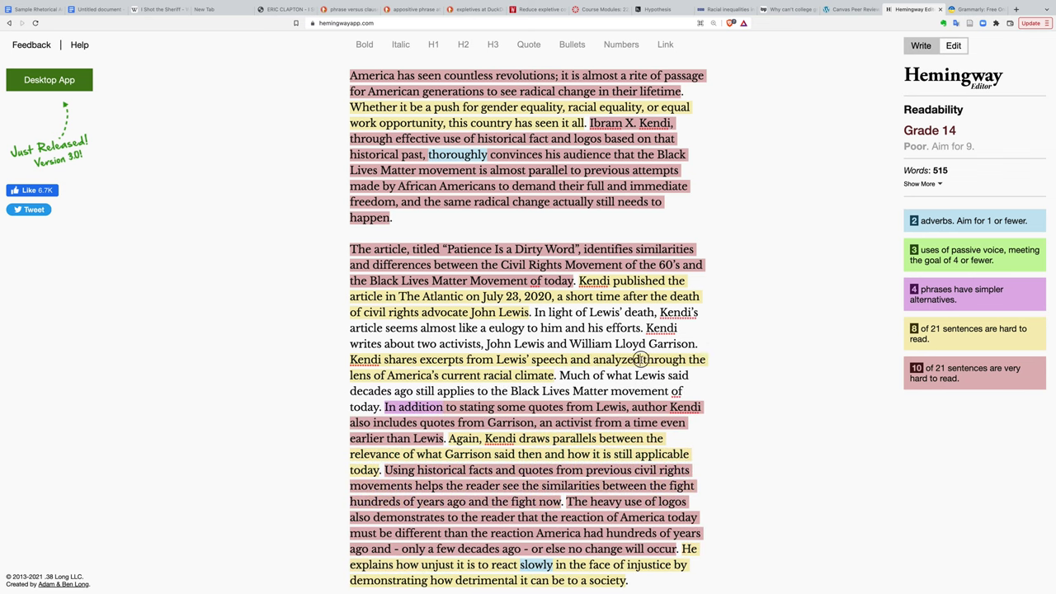
{"action": "key", "text": "BackSpace"}
{"action": "type", "text": "s them"}
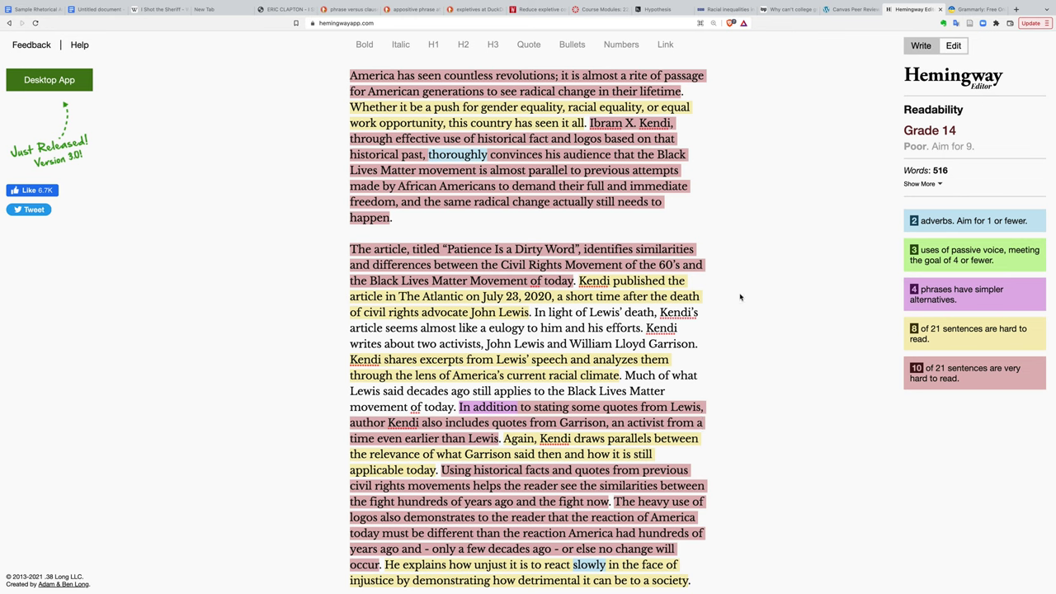
{"action": "scroll", "coordinate": [738, 374], "scroll_direction": "down", "scroll_amount": 5}
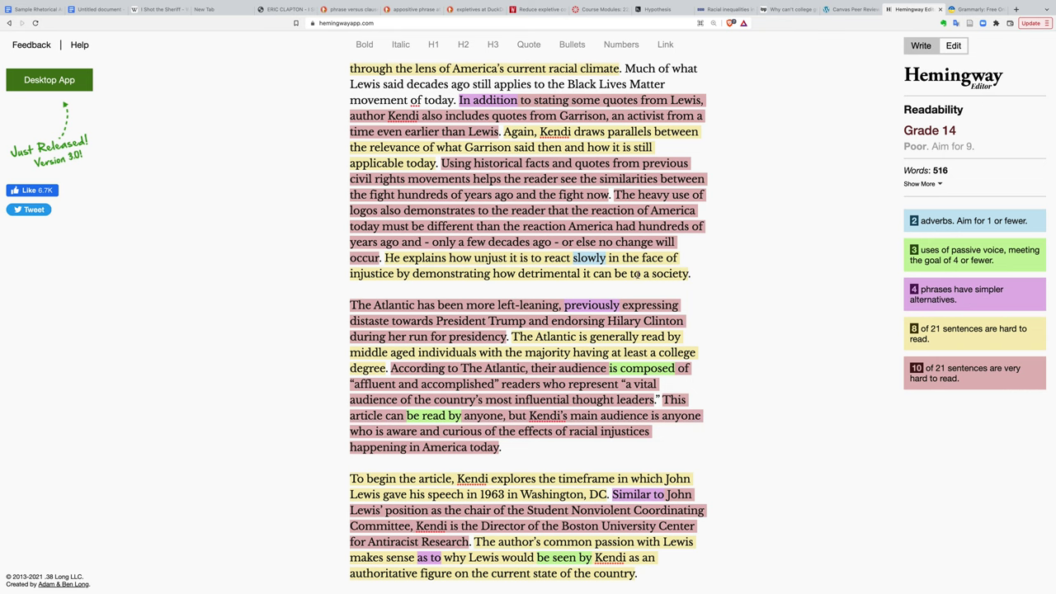
{"action": "scroll", "coordinate": [971, 299], "scroll_direction": "up", "scroll_amount": 4}
{"action": "mouse_move", "coordinate": [472, 407]}
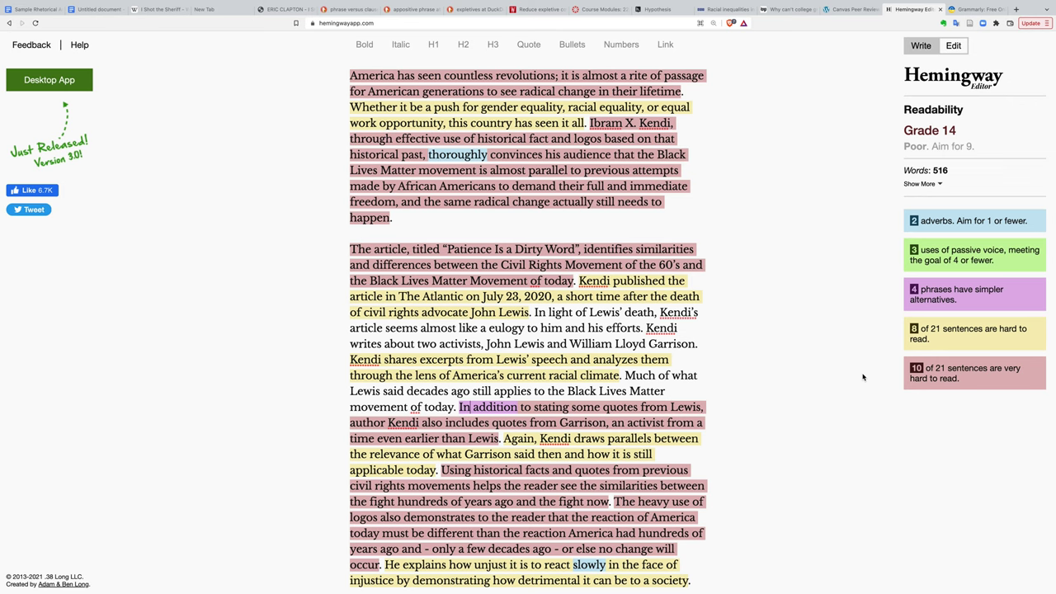
Go to the Grammarly page and sign in with the saved account.
{"action": "left_click", "coordinate": [981, 10]}
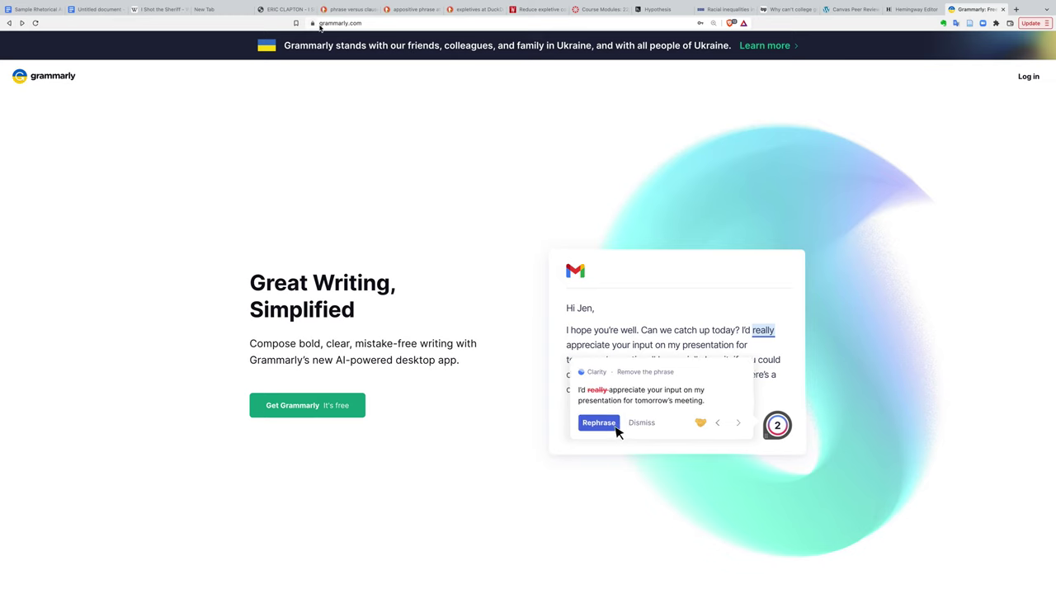
{"action": "left_click", "coordinate": [351, 22]}
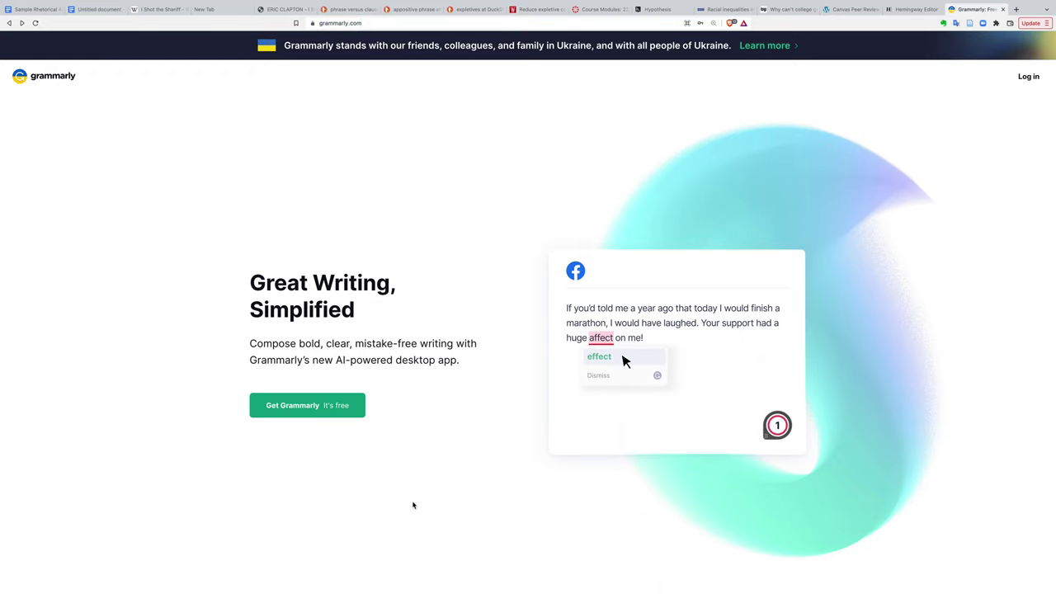
{"action": "left_click", "coordinate": [1028, 78]}
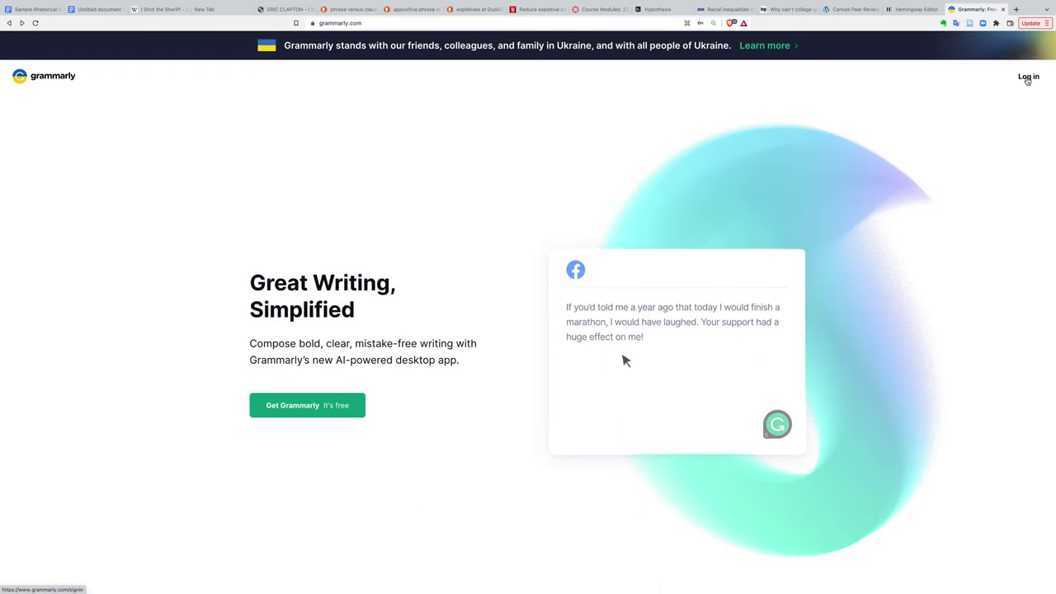
{"action": "left_click", "coordinate": [482, 145]}
{"action": "left_click", "coordinate": [467, 168]}
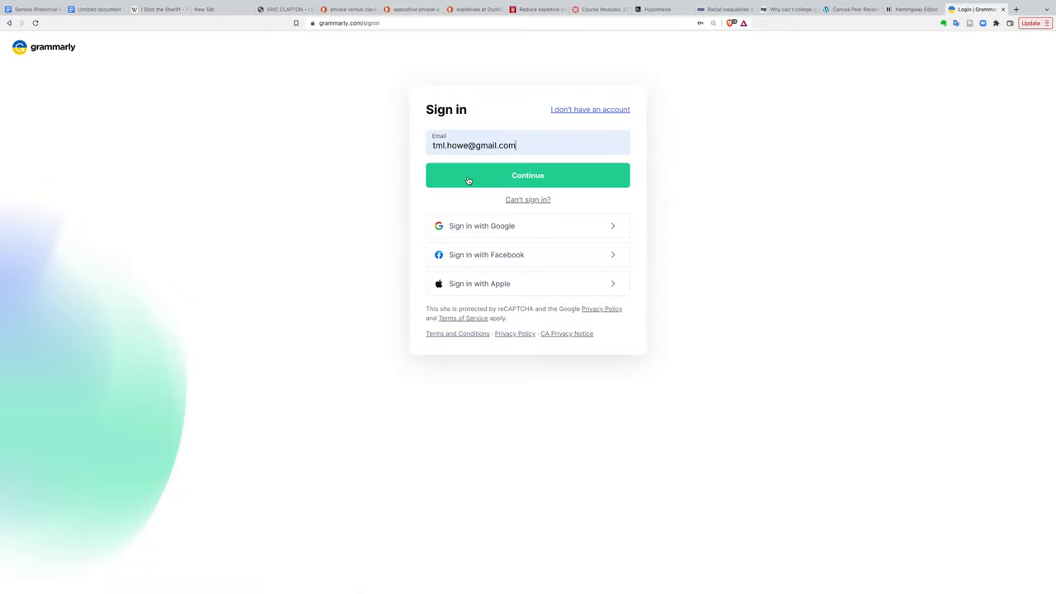
{"action": "left_click", "coordinate": [490, 177]}
{"action": "left_click", "coordinate": [497, 214]}
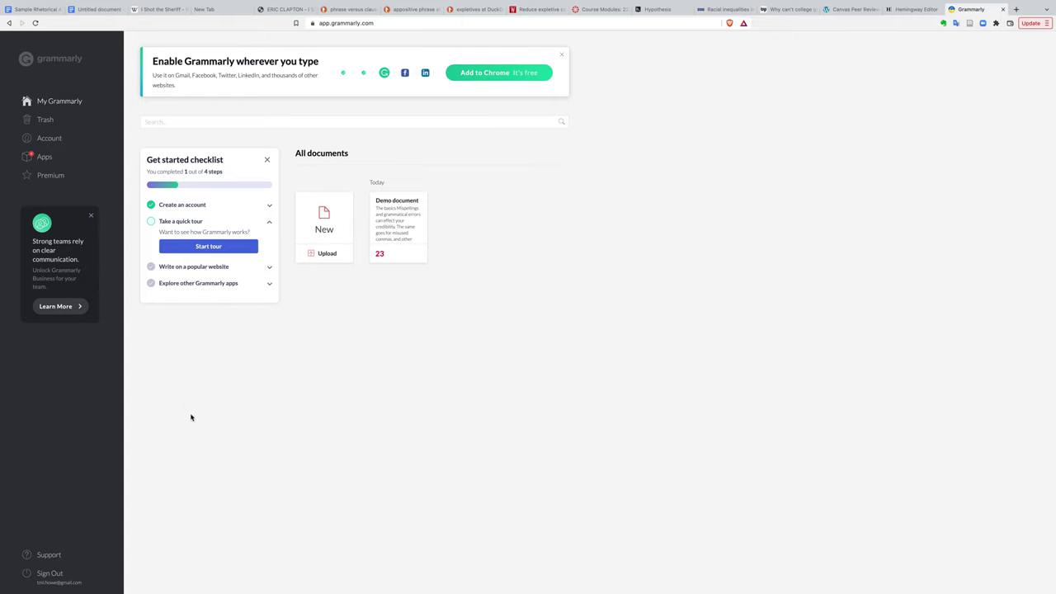
Dismiss the get started checklist and open the Demo document.
{"action": "left_click", "coordinate": [268, 161]}
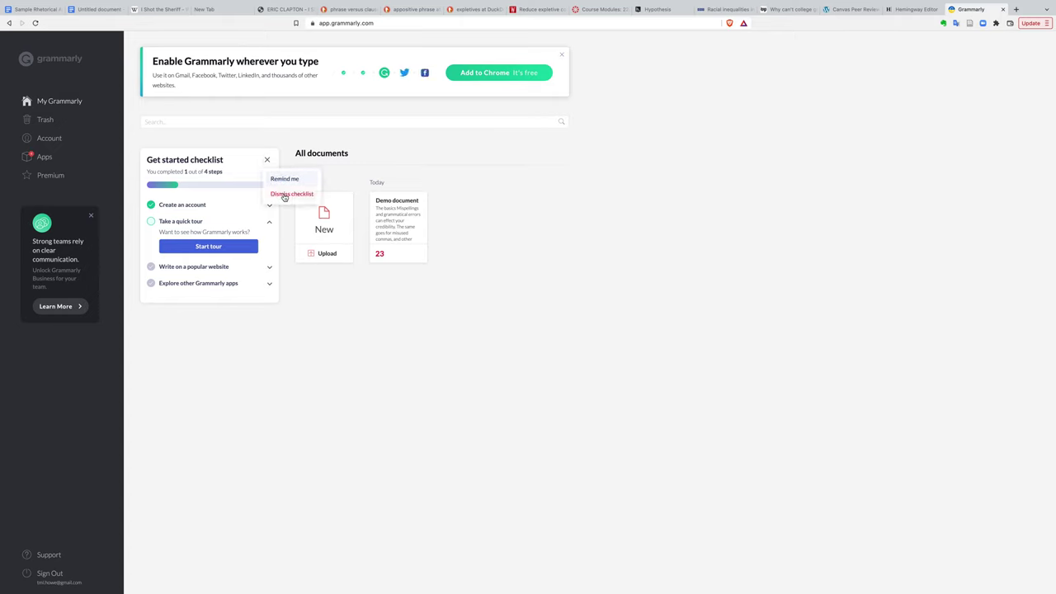
{"action": "left_click", "coordinate": [289, 194]}
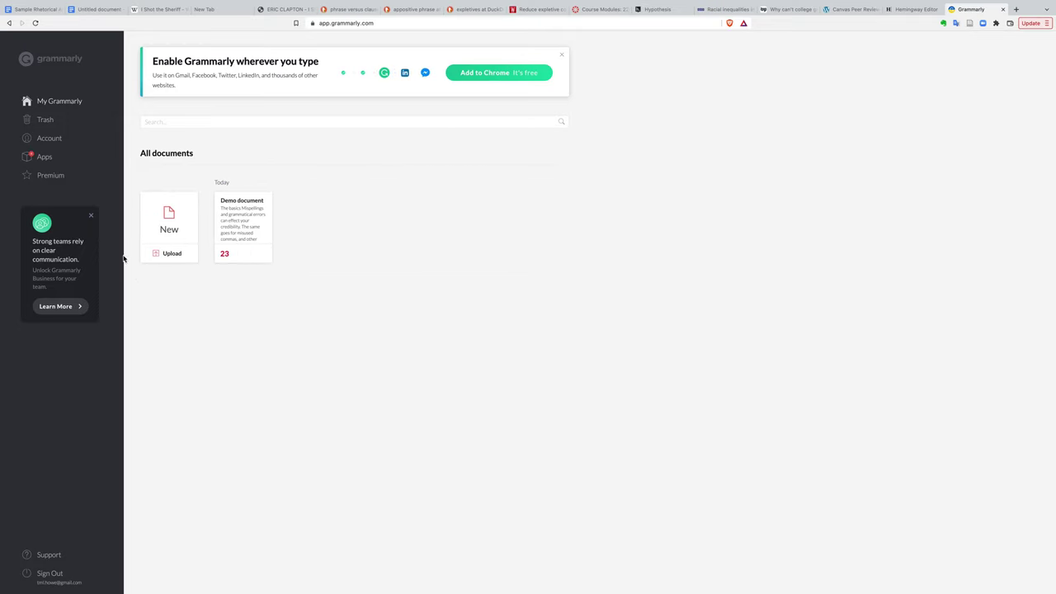
{"action": "left_click", "coordinate": [238, 222]}
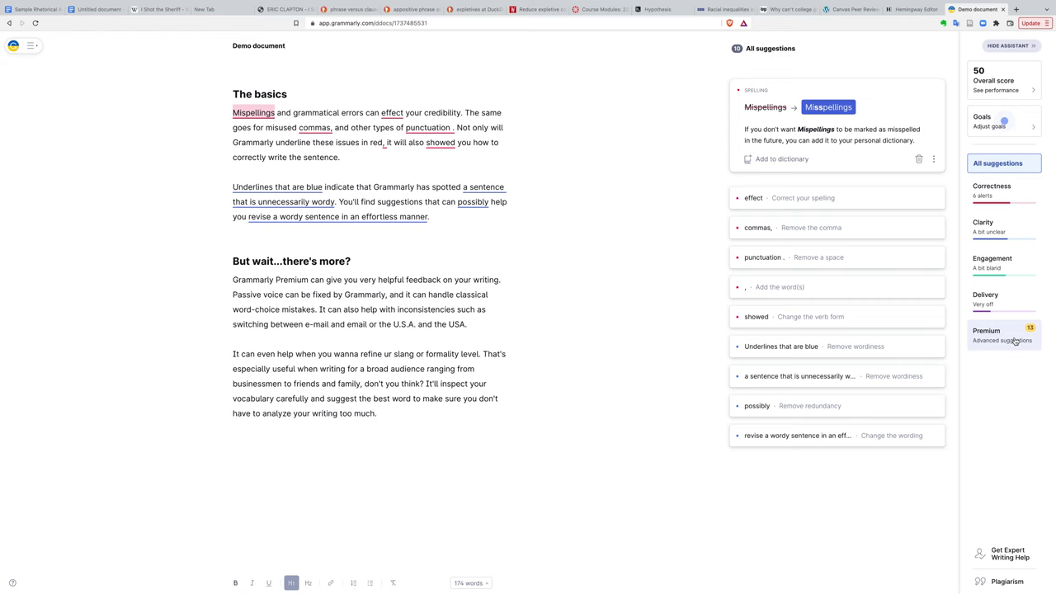
Show the Premium advanced suggestions in the Demo document's assistant sidebar.
{"action": "left_click", "coordinate": [1017, 342]}
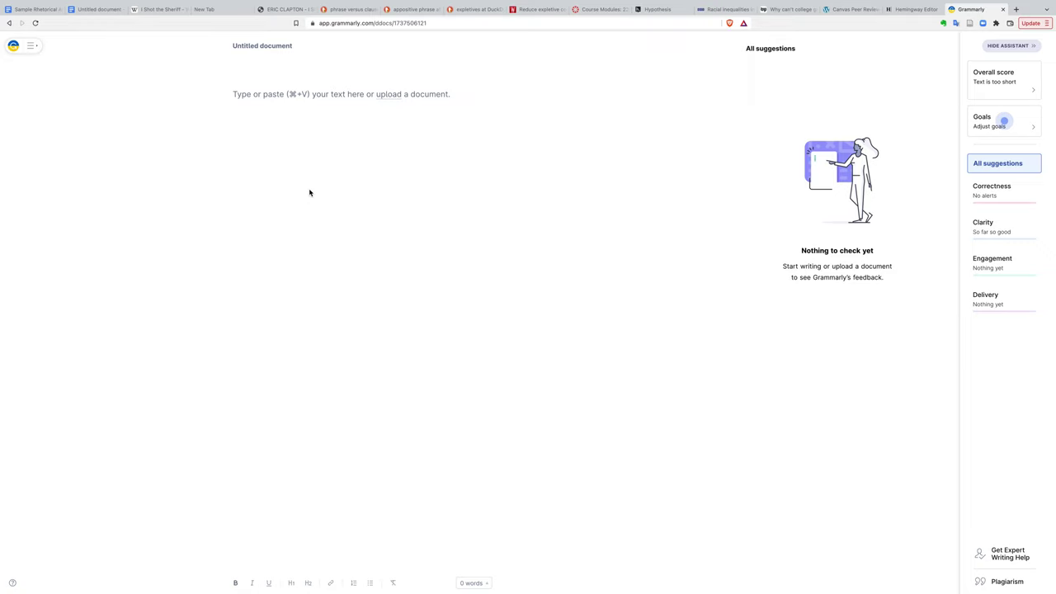
Paste the essay into the new document, choose the General audience, and turn off Show Set Goals.
{"action": "key", "text": "super+v"}
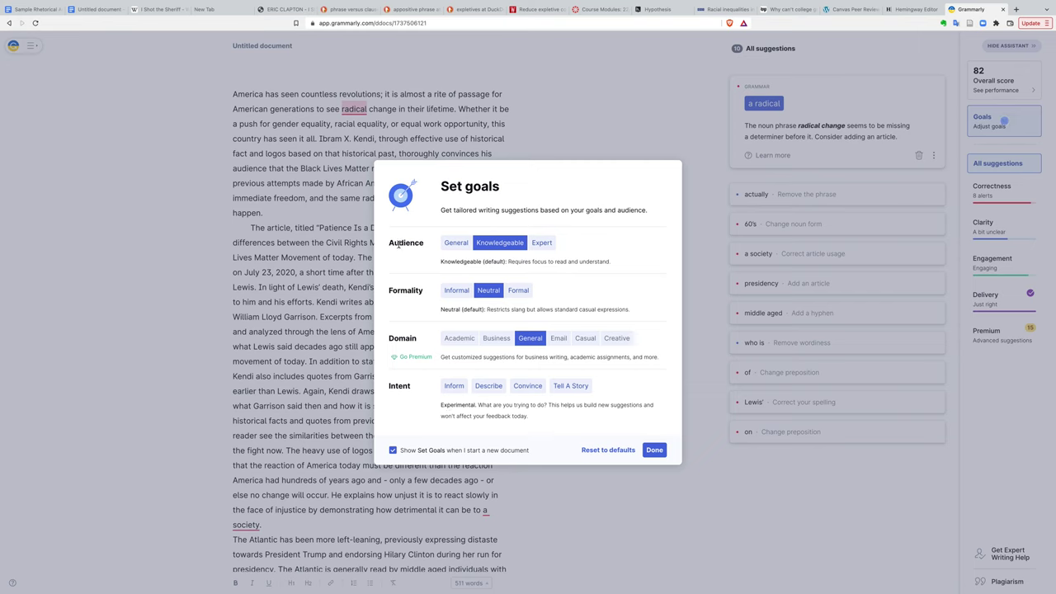
{"action": "left_click", "coordinate": [465, 244]}
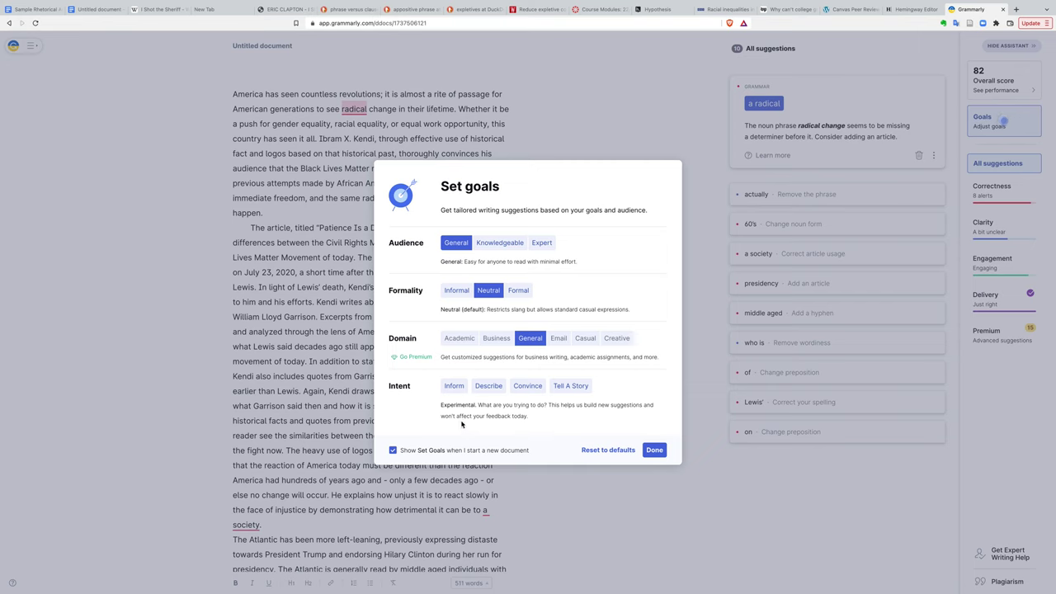
{"action": "left_click", "coordinate": [393, 450]}
{"action": "left_click", "coordinate": [655, 450]}
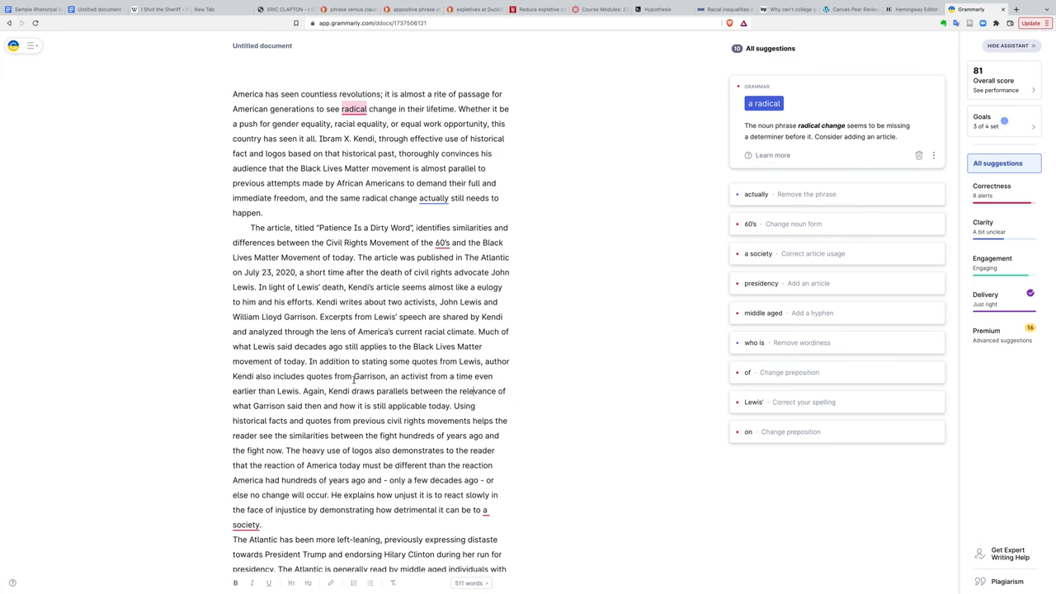
{"action": "left_click", "coordinate": [916, 9]}
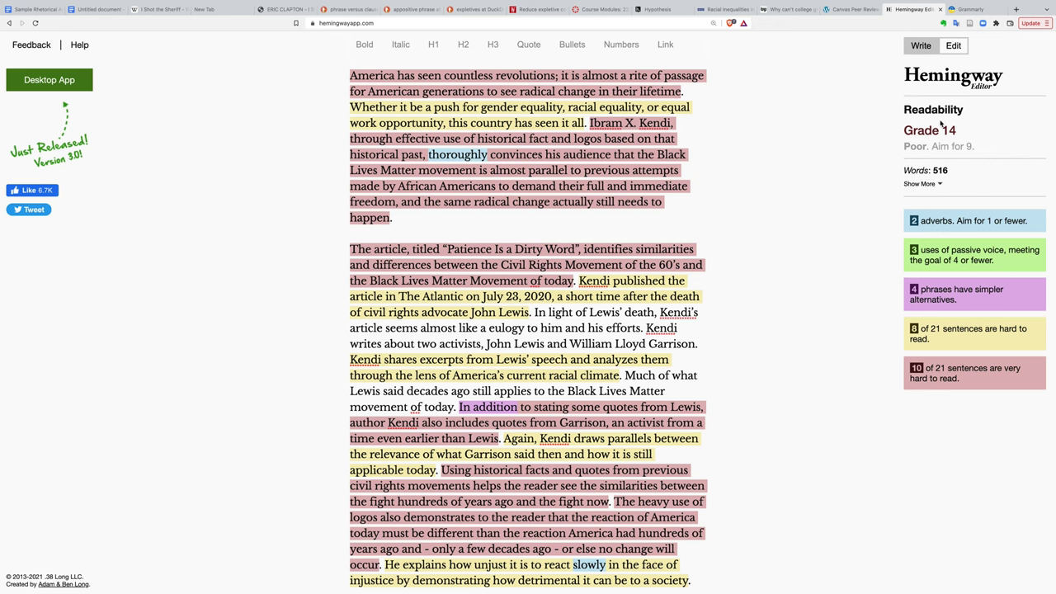
{"action": "left_click", "coordinate": [970, 9]}
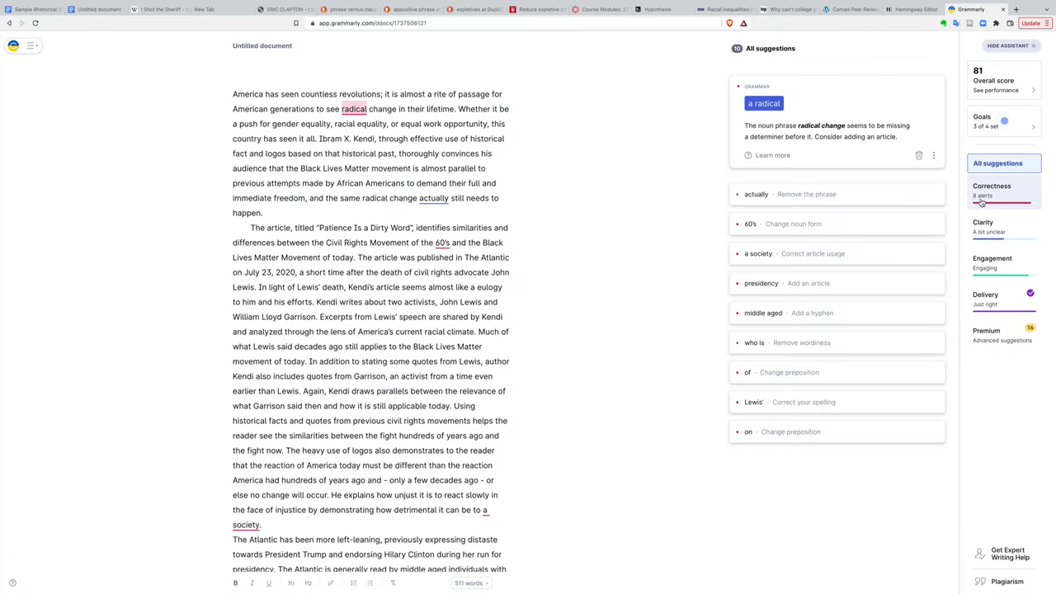
{"action": "left_click", "coordinate": [990, 234]}
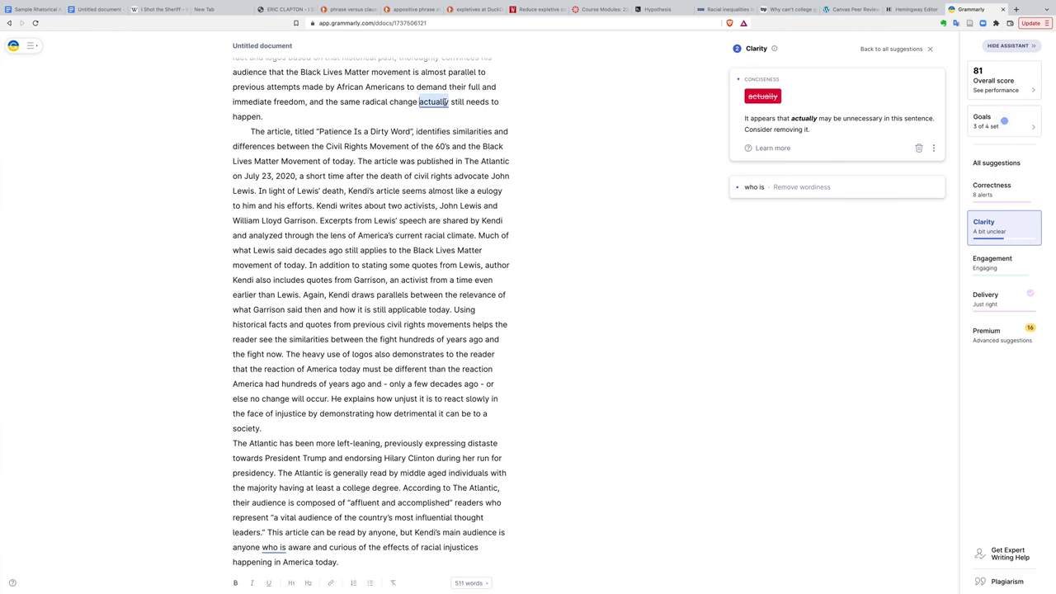
Delete 'actually' from the first paragraph and open the 'who is' Remove wordiness suggestion.
{"action": "left_click_drag", "start_coordinate": [452, 102], "coordinate": [419, 101]}
{"action": "key", "text": "BackSpace"}
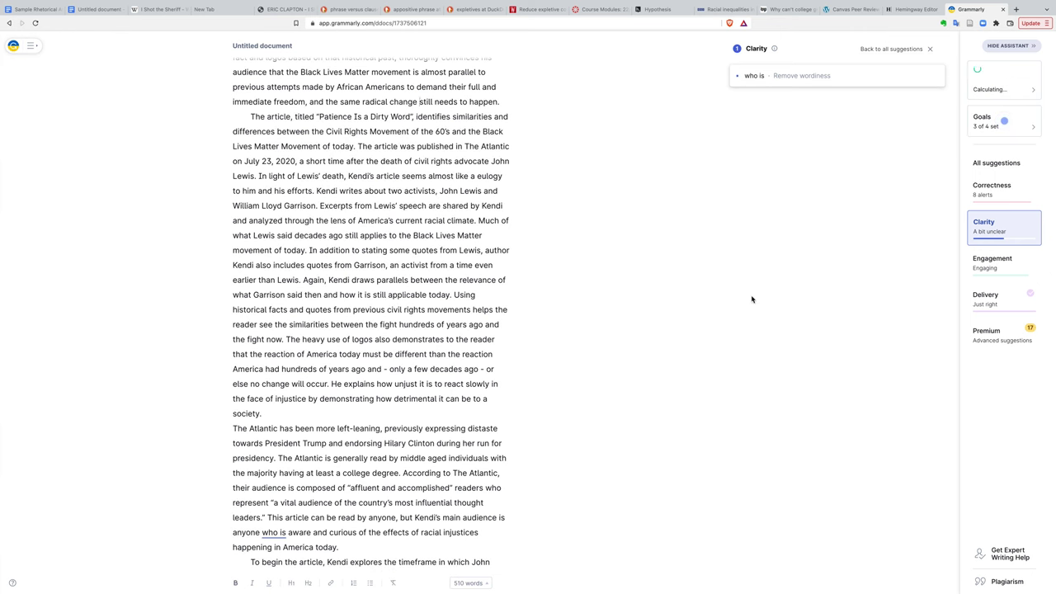
{"action": "left_click", "coordinate": [755, 77]}
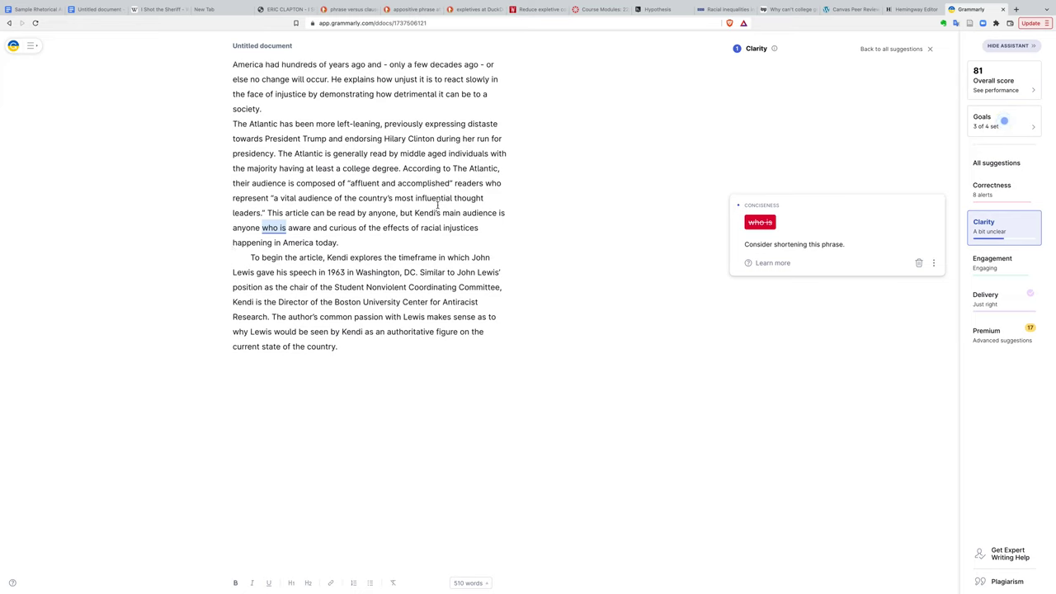
Replace 'anyone who is aware and curious' with 'curious, politically-aware readers who want to learn about'.
{"action": "double_click", "coordinate": [246, 228]}
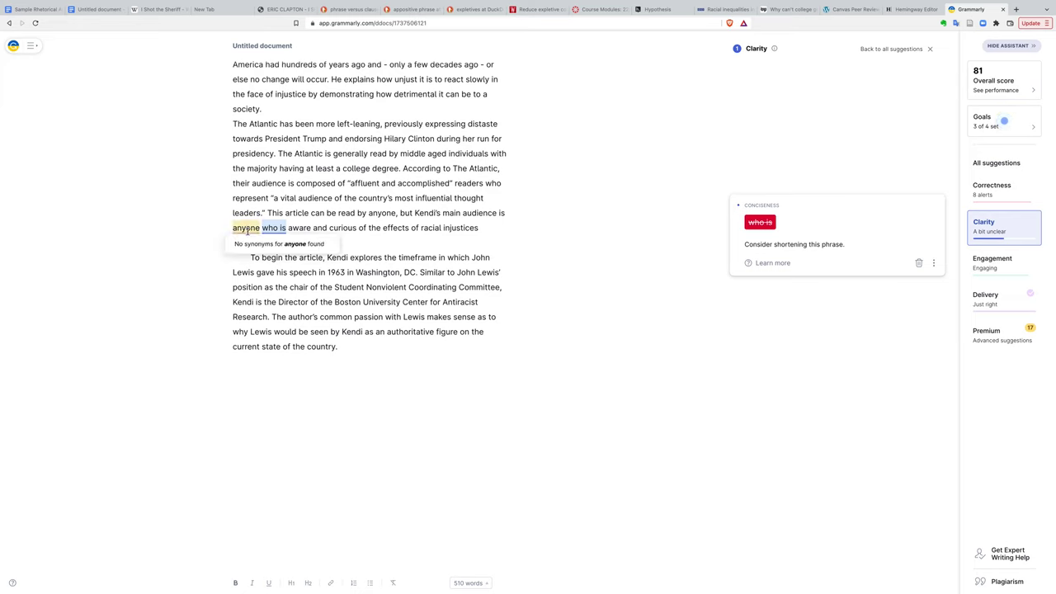
{"action": "type", "text": "readers"}
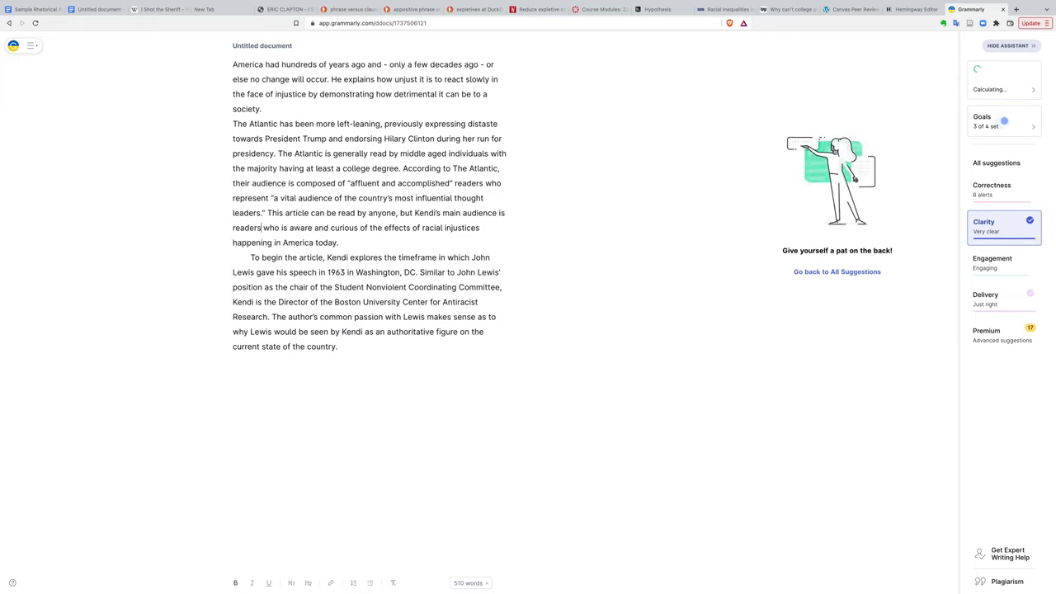
{"action": "key", "text": "BackSpace"}
{"action": "key", "text": "BackSpace"}
{"action": "key", "text": "BackSpace"}
{"action": "key", "text": "BackSpace"}
{"action": "key", "text": "BackSpace"}
{"action": "key", "text": "BackSpace"}
{"action": "key", "text": "BackSpace"}
{"action": "type", "text": "cursi"}
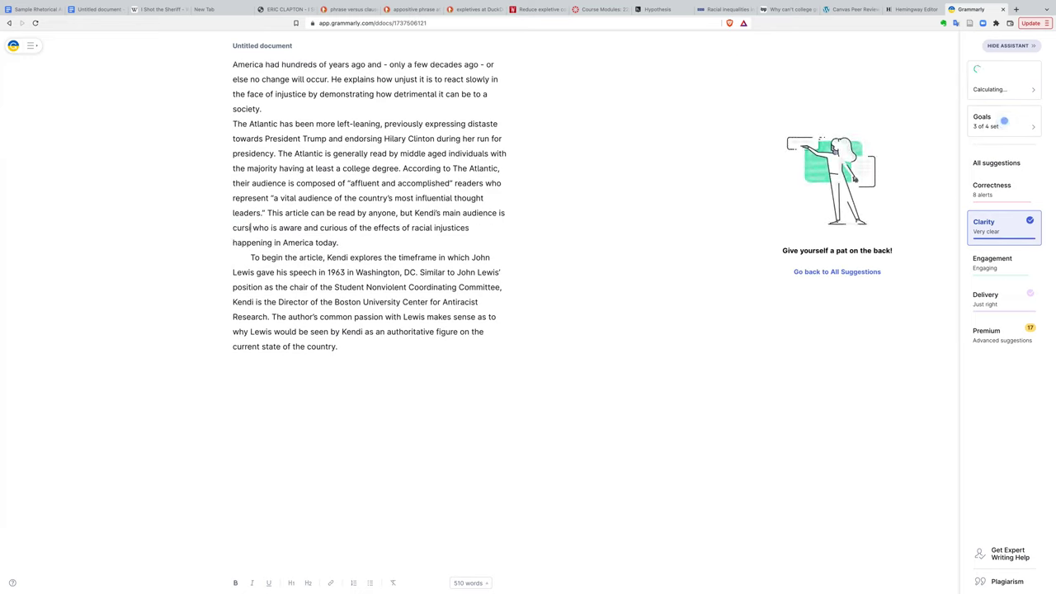
{"action": "key", "text": "BackSpace"}
{"action": "key", "text": "BackSpace"}
{"action": "type", "text": "ious"}
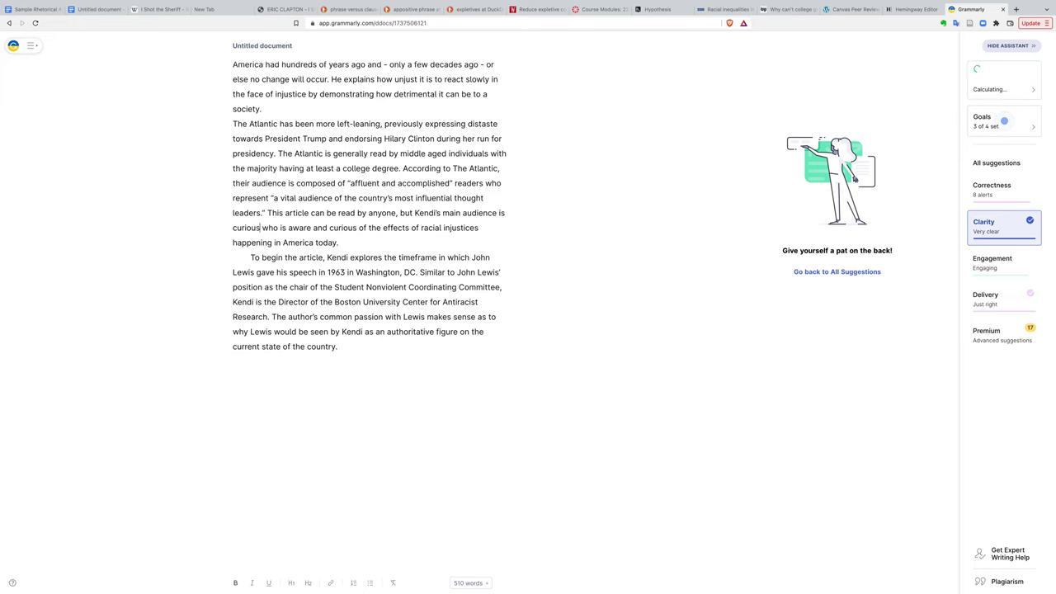
{"action": "type", "text": ", politic"}
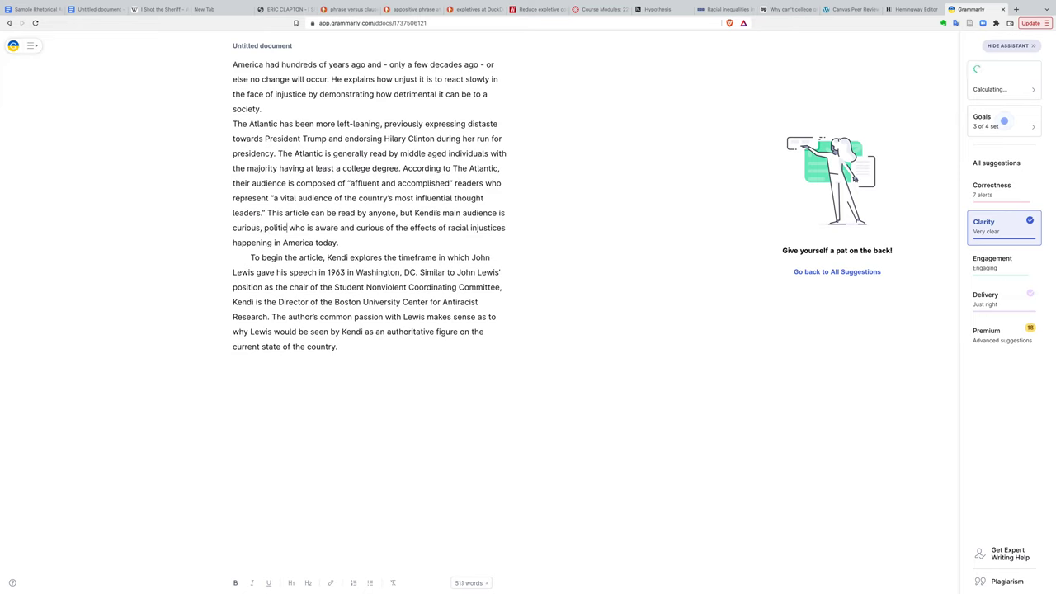
{"action": "type", "text": "ally-aware r"}
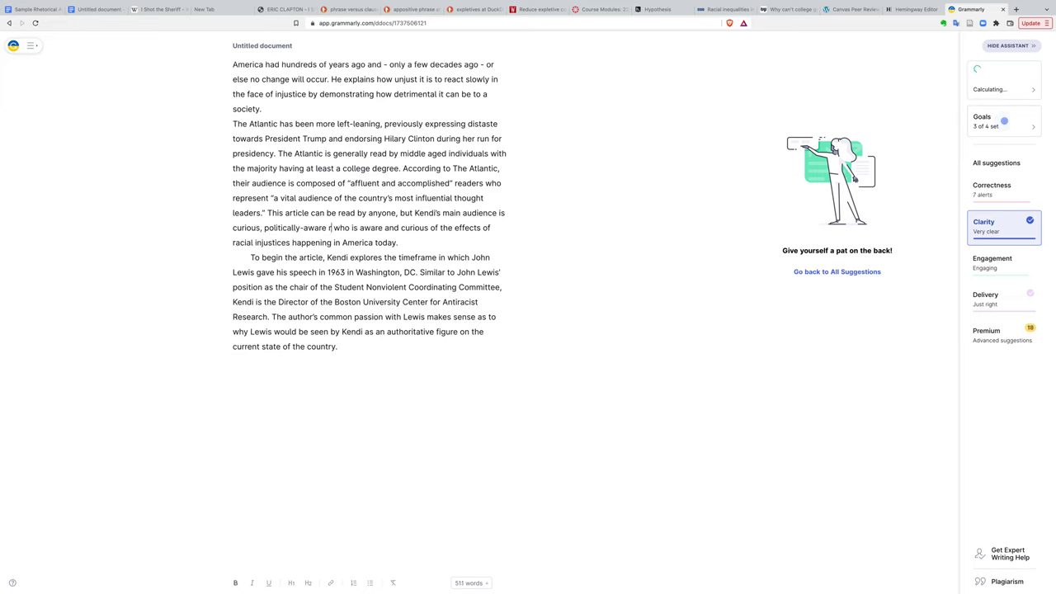
{"action": "type", "text": "eaders"}
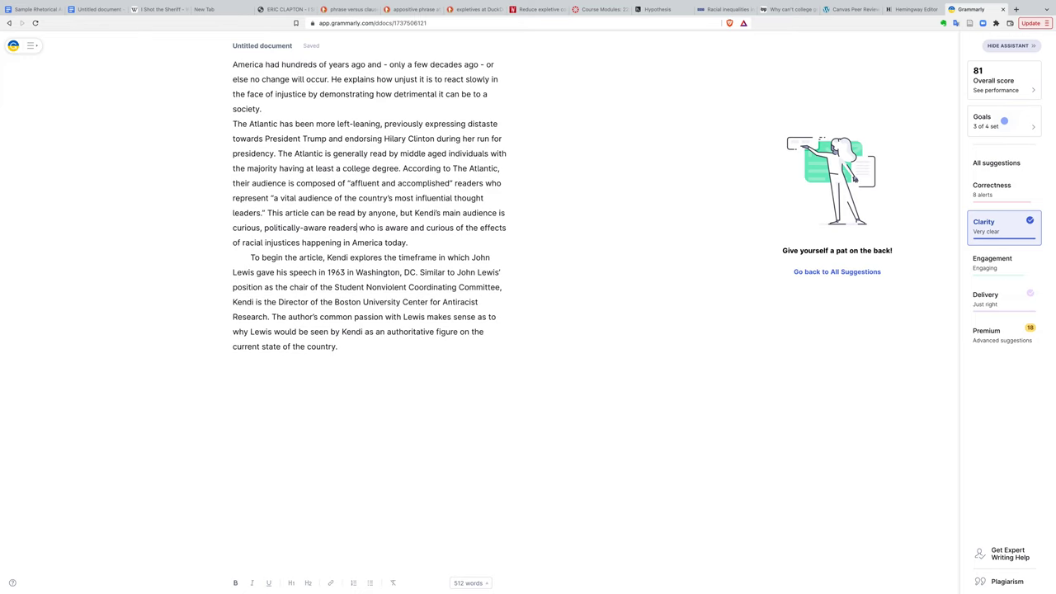
{"action": "left_click_drag", "start_coordinate": [376, 227], "coordinate": [506, 226]}
{"action": "key", "text": "BackSpace"}
{"action": "type", "text": "want "}
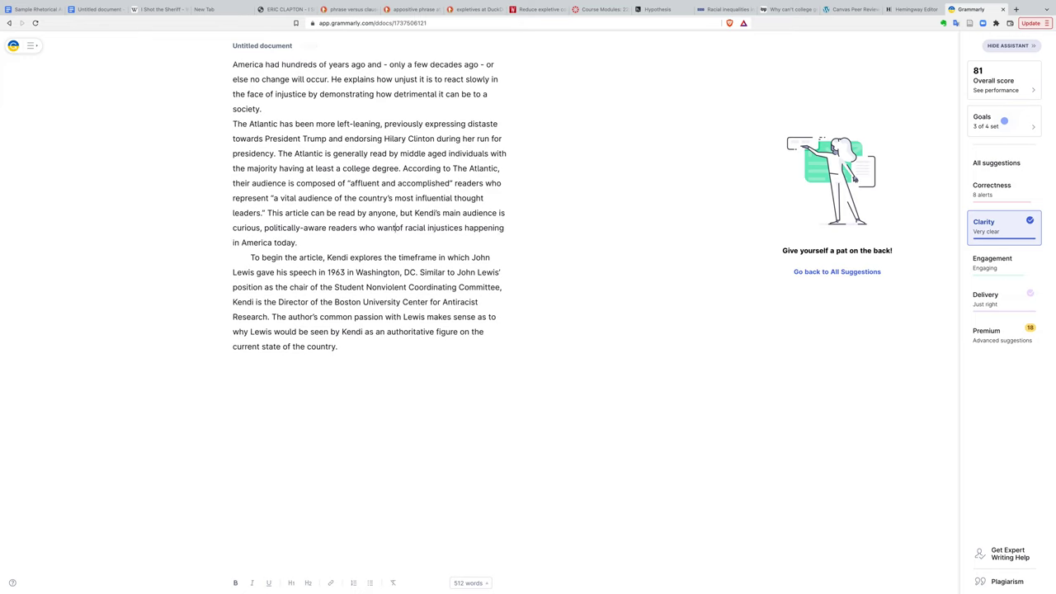
{"action": "type", "text": "to learn about"}
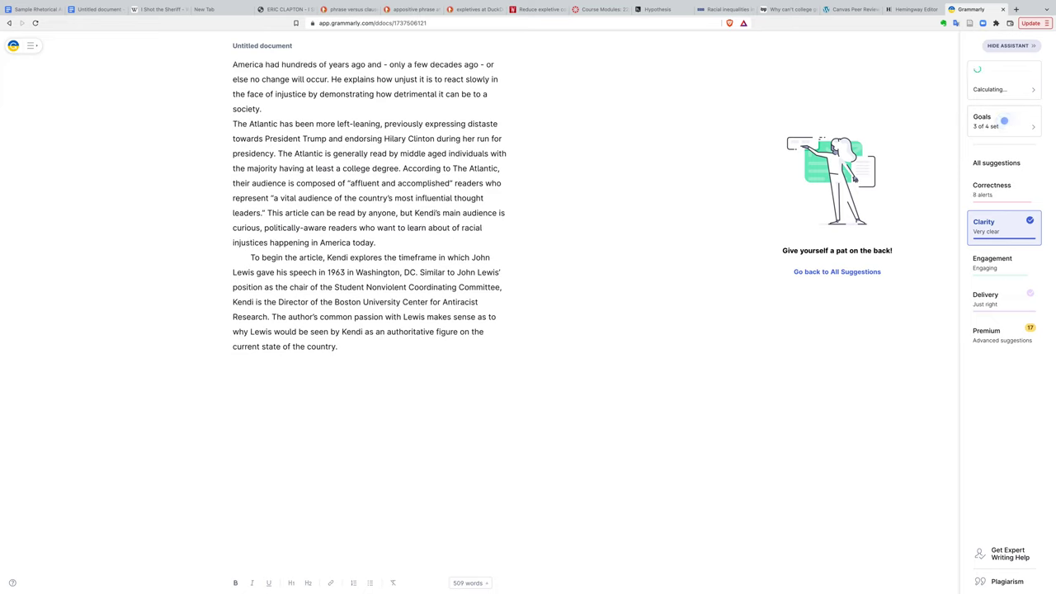
End the sentence with 'contemporary racial injustice in light of the past.'.
{"action": "key", "text": "Delete"}
{"action": "key", "text": "Delete"}
{"action": "key", "text": "Delete"}
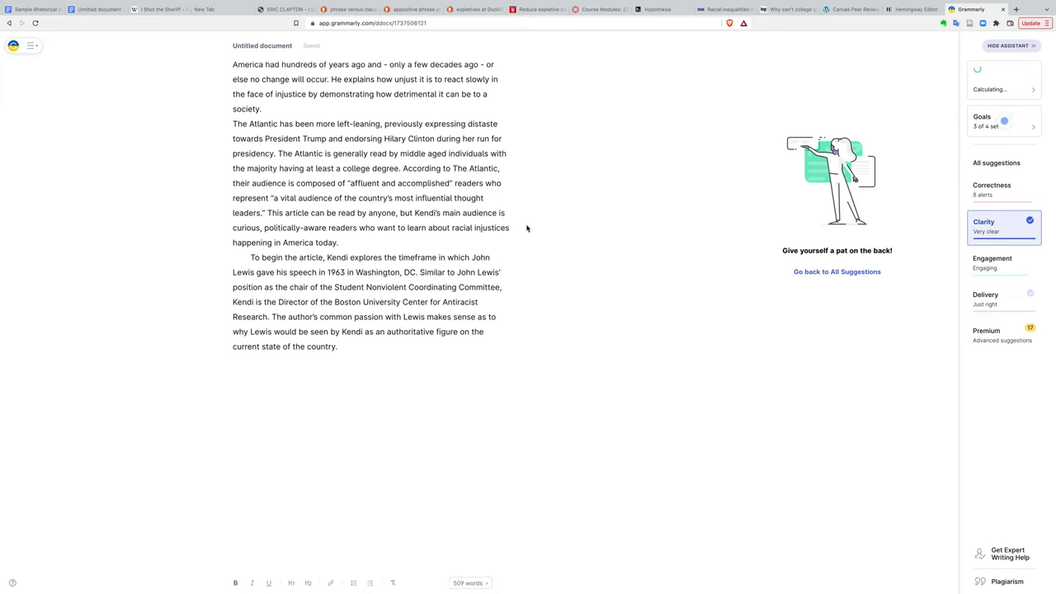
{"action": "left_click", "coordinate": [505, 227]}
{"action": "key", "text": "Delete"}
{"action": "key", "text": "Delete"}
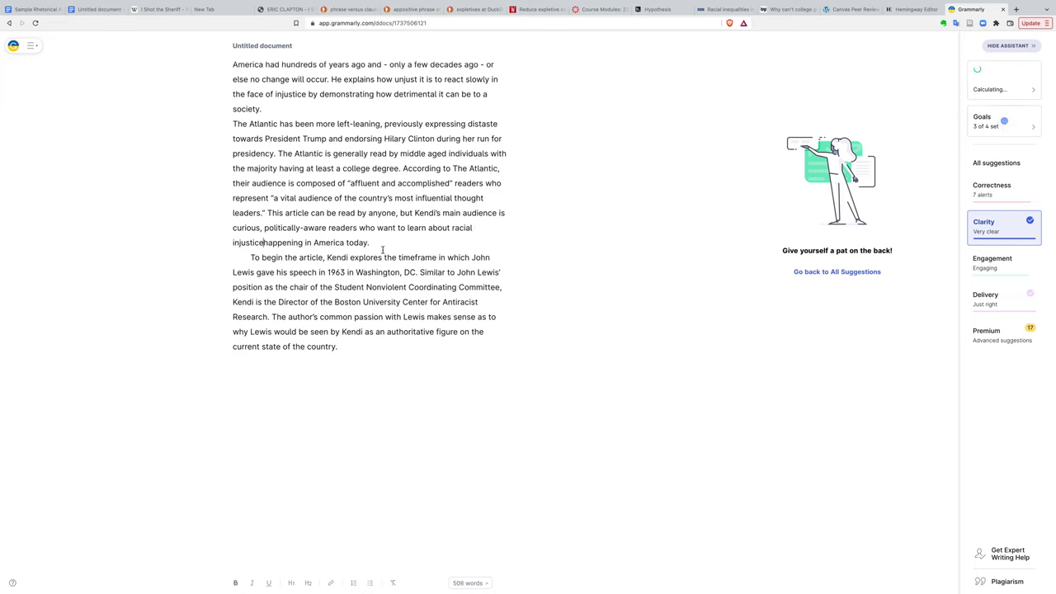
{"action": "left_click", "coordinate": [451, 228]}
{"action": "type", "text": "conte"}
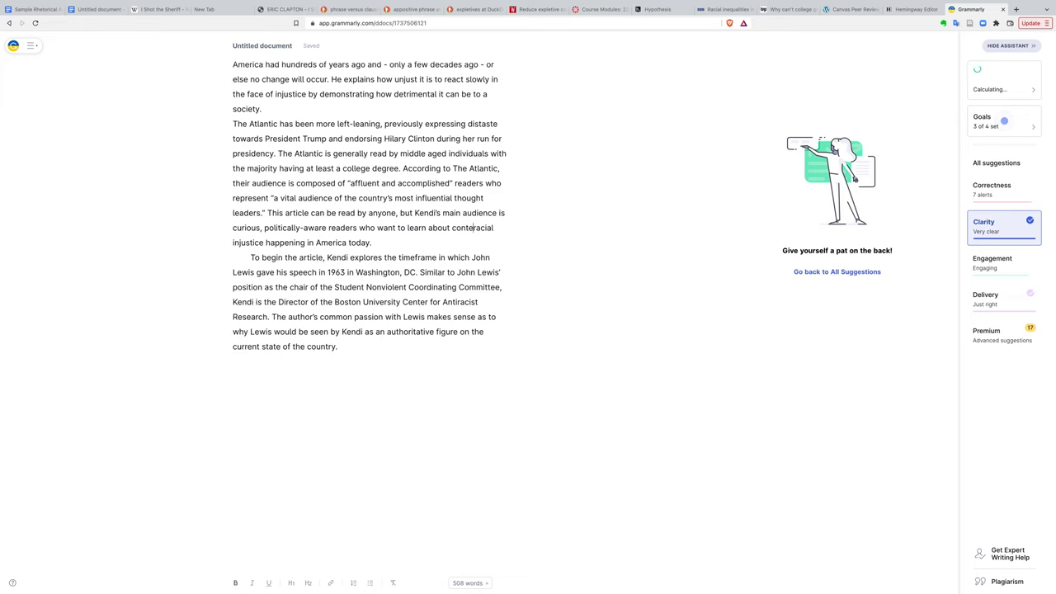
{"action": "type", "text": "mporary"}
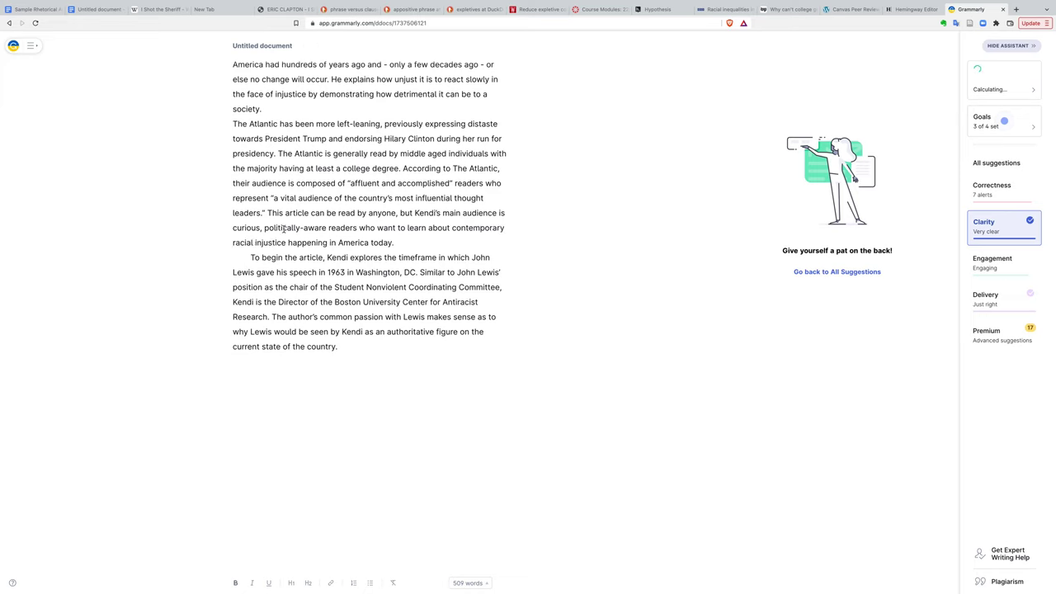
{"action": "left_click_drag", "start_coordinate": [287, 244], "coordinate": [436, 238]}
{"action": "key", "text": "BackSpace"}
{"action": "type", "text": "in light of the past."}
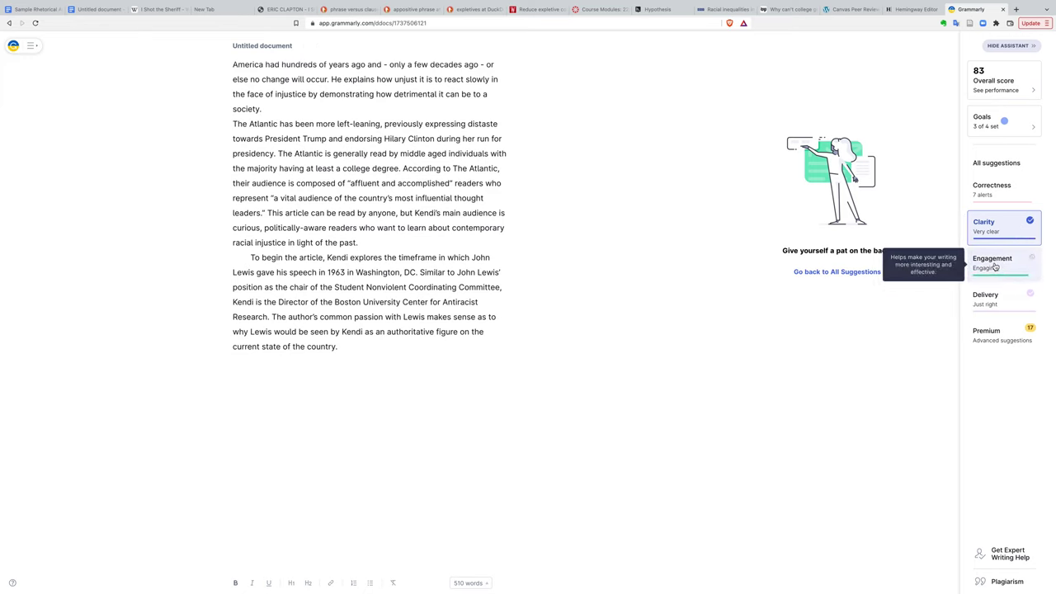
Decline the Engagement Premium offer with Maybe later and list the essay's 7 Correctness alerts.
{"action": "left_click", "coordinate": [996, 269]}
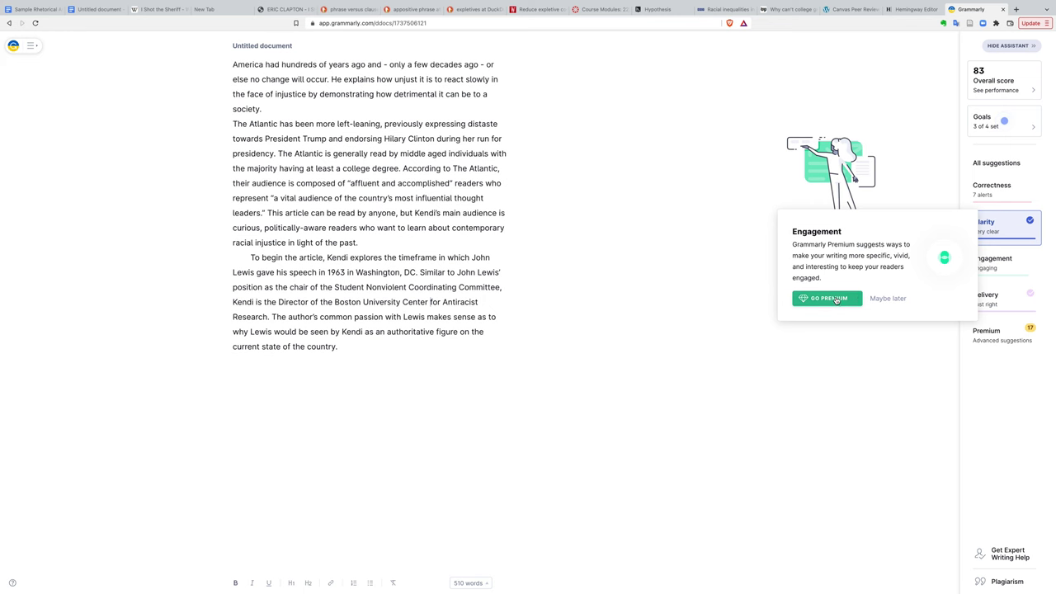
{"action": "left_click", "coordinate": [888, 298]}
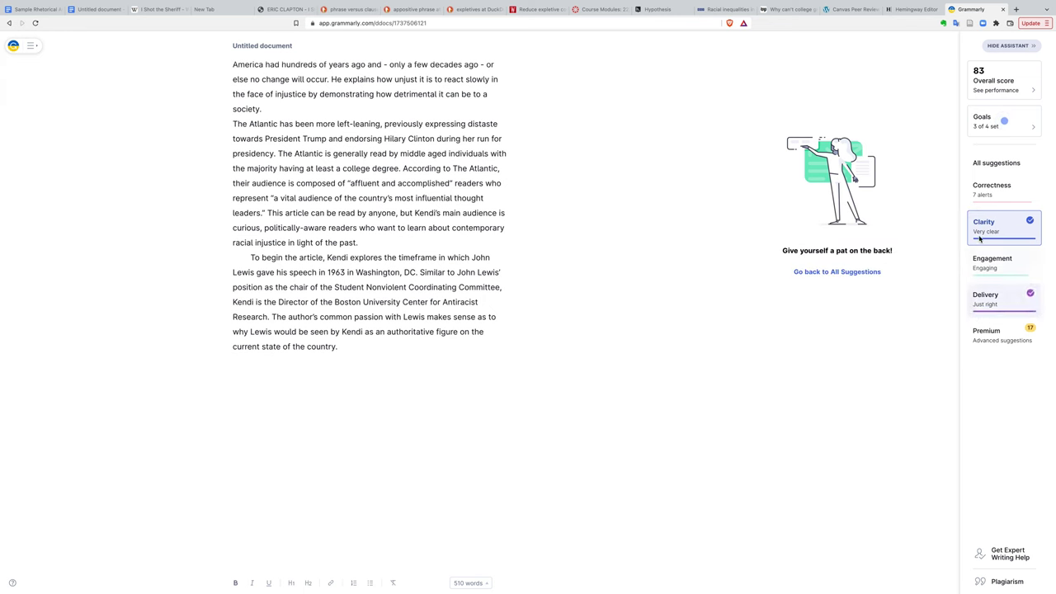
{"action": "left_click", "coordinate": [984, 195]}
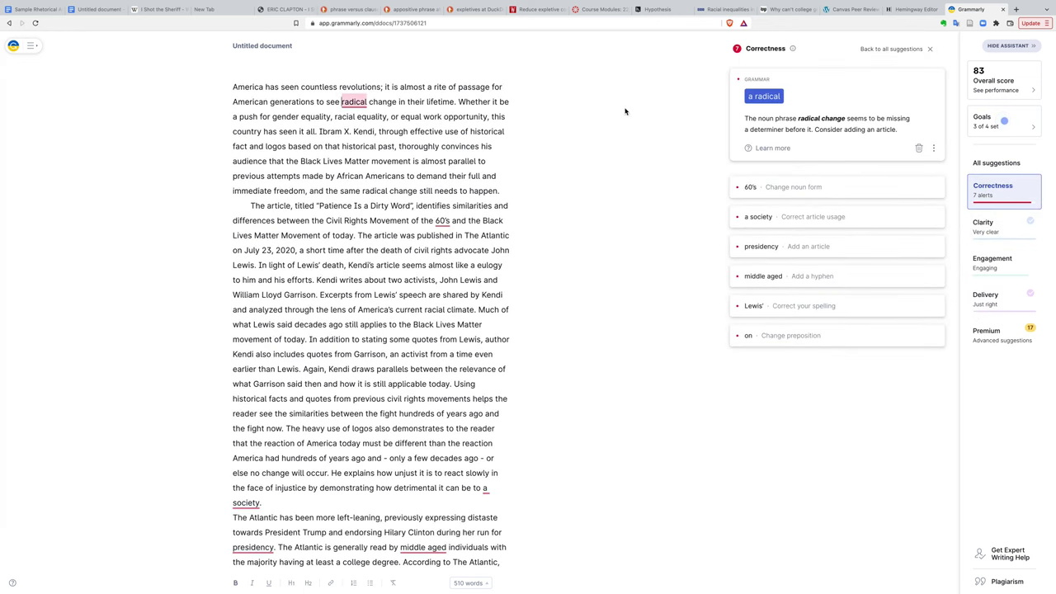